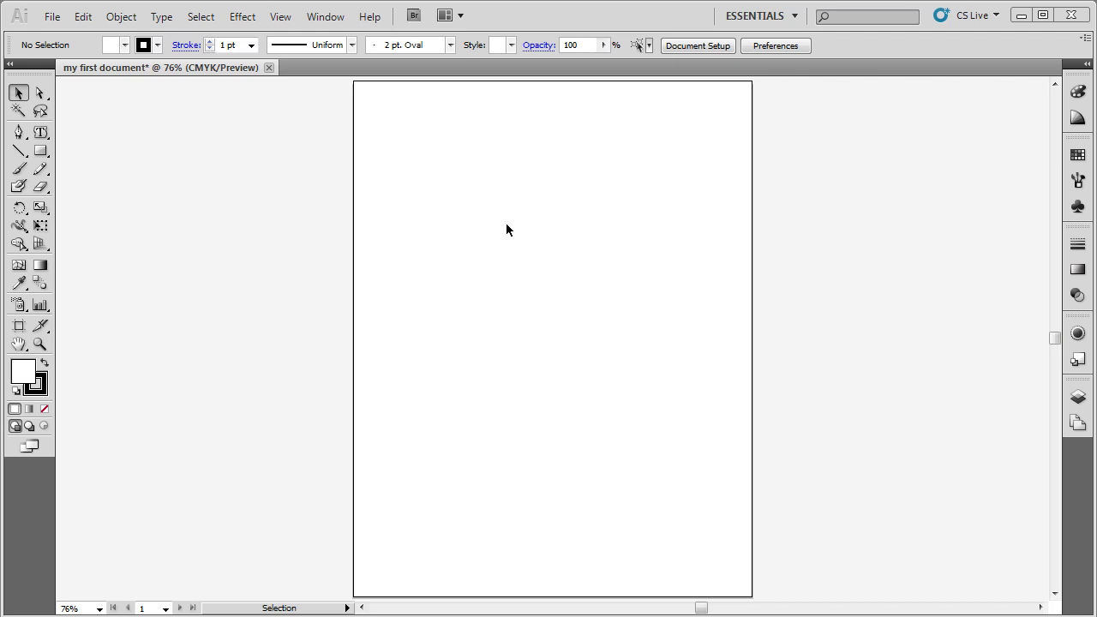
Browse the menu bar's command menus, then close them without choosing anything.
click(53, 16)
mouse_move(83, 19)
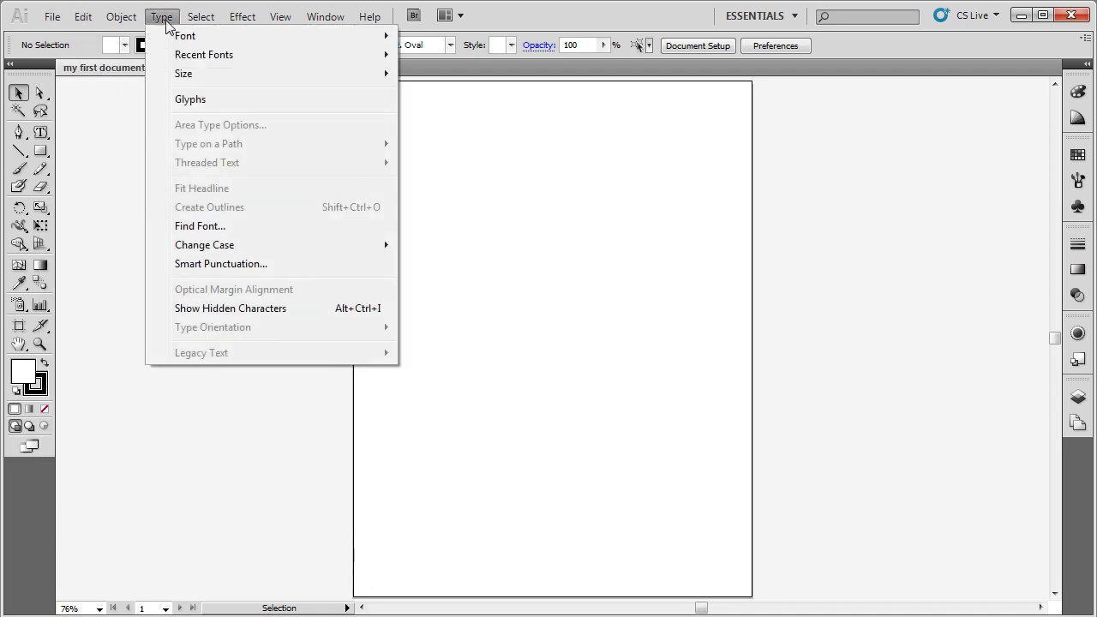
mouse_move(257, 21)
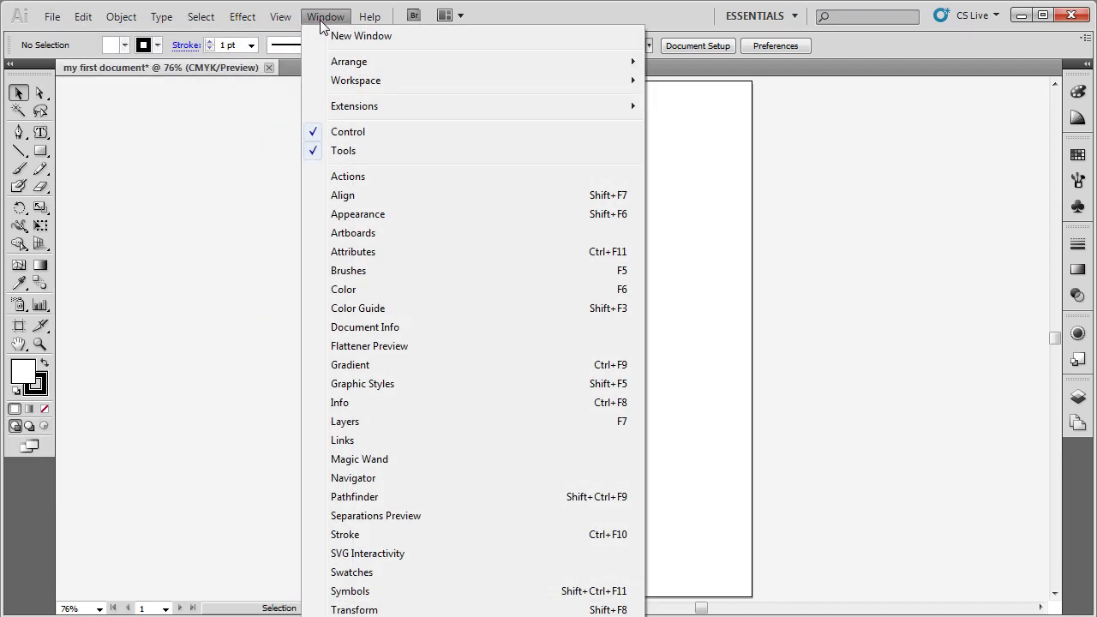
mouse_move(369, 23)
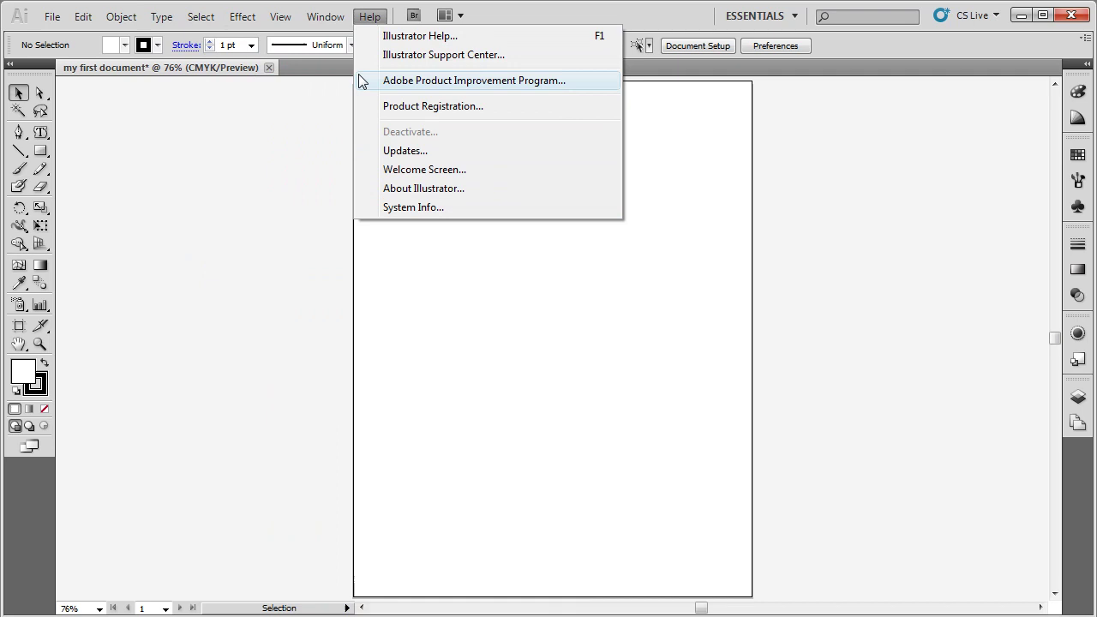
click(318, 17)
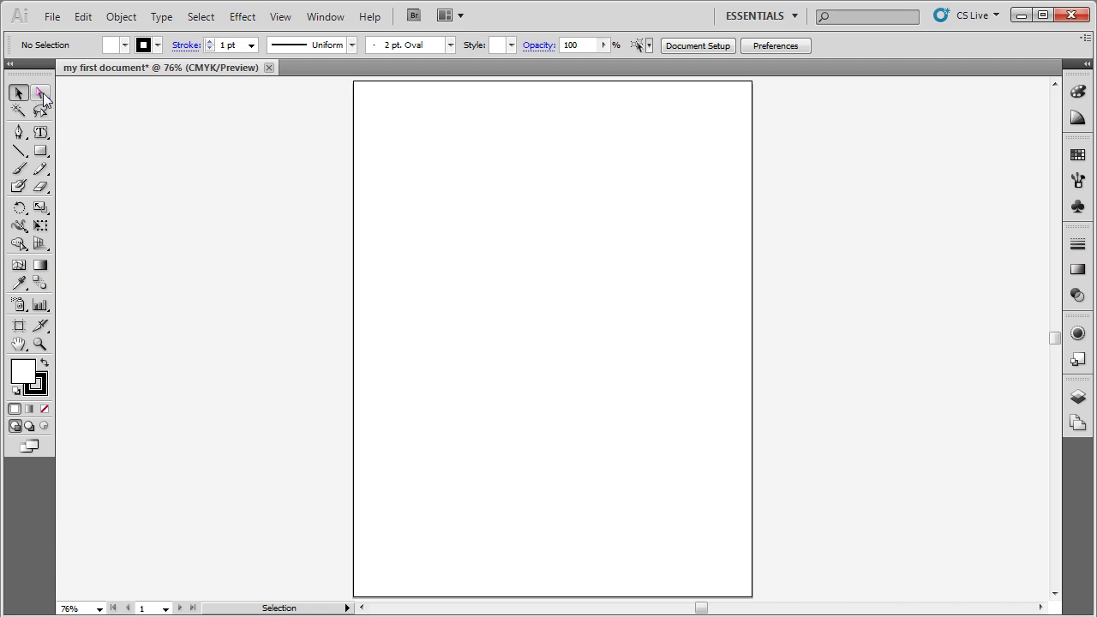
Draw a diagonal line and a rectangle below it, then toggle the toolbox between one and two columns.
click(18, 151)
drag(413, 153, 604, 283)
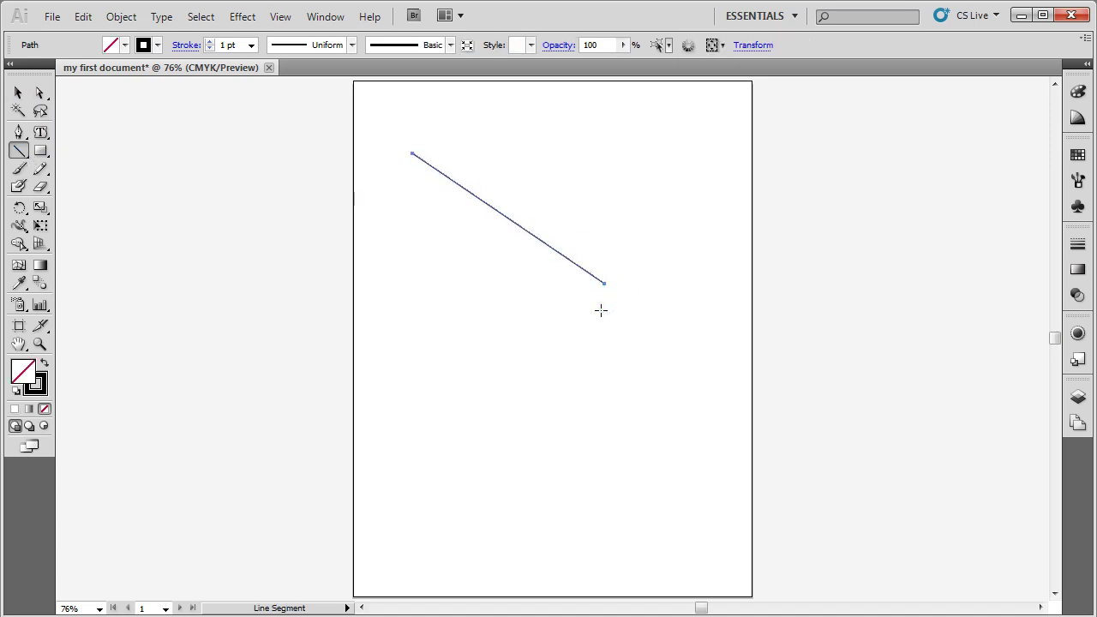
click(40, 151)
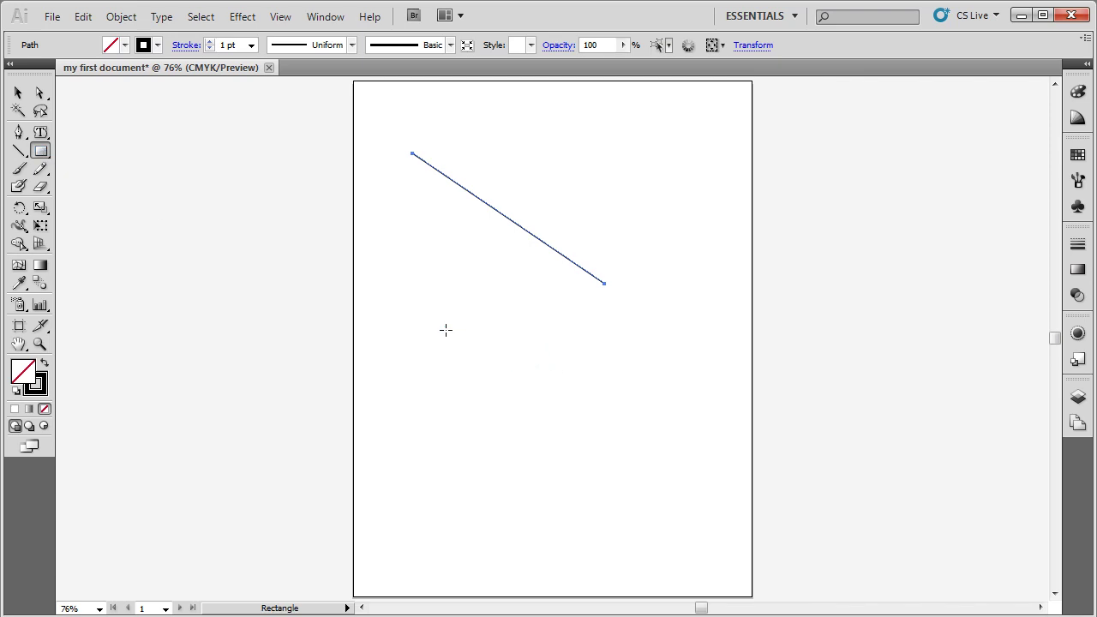
drag(446, 330, 690, 481)
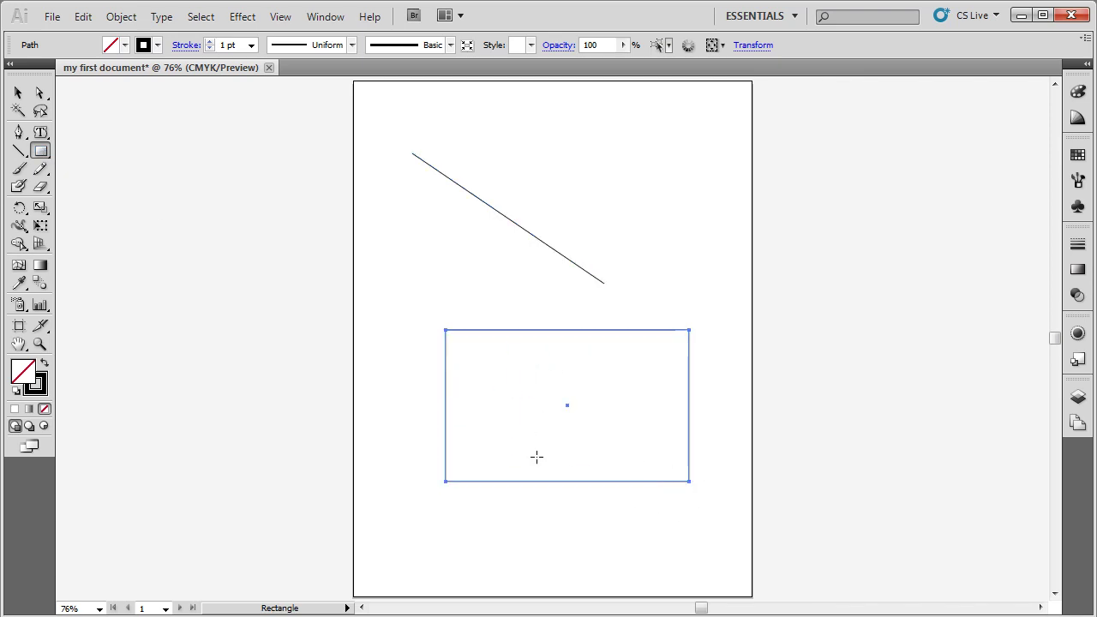
click(12, 69)
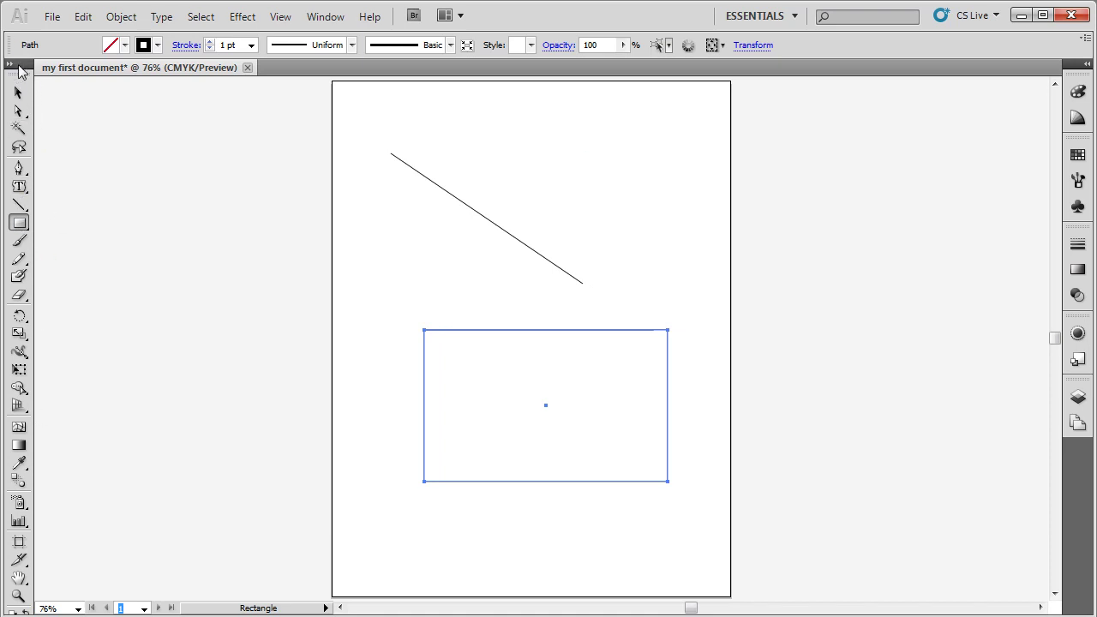
click(11, 68)
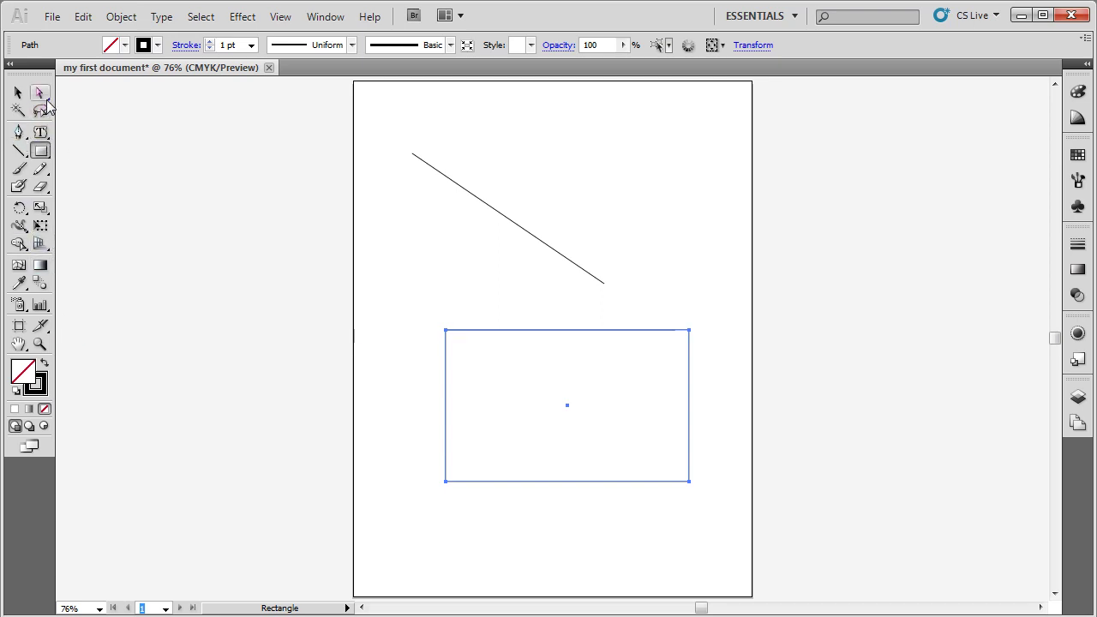
Tear off the Pencil tool group as a floating panel, move it aside, then close it.
click(40, 169)
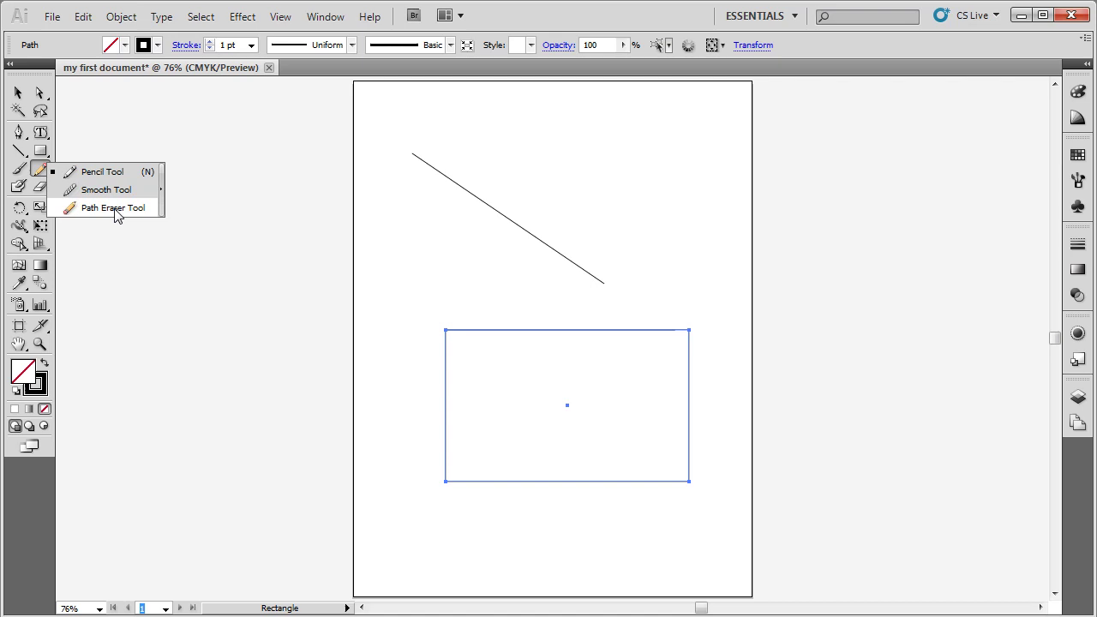
click(163, 197)
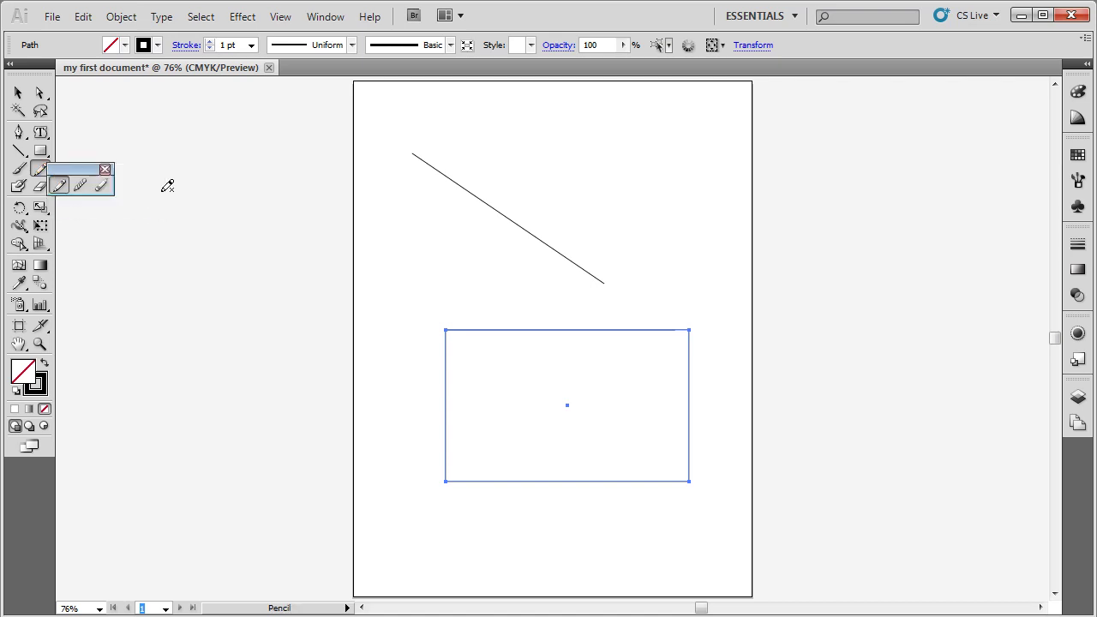
mouse_move(77, 169)
mouse_down()
mouse_move(239, 187)
mouse_move(159, 170)
mouse_move(171, 177)
mouse_up()
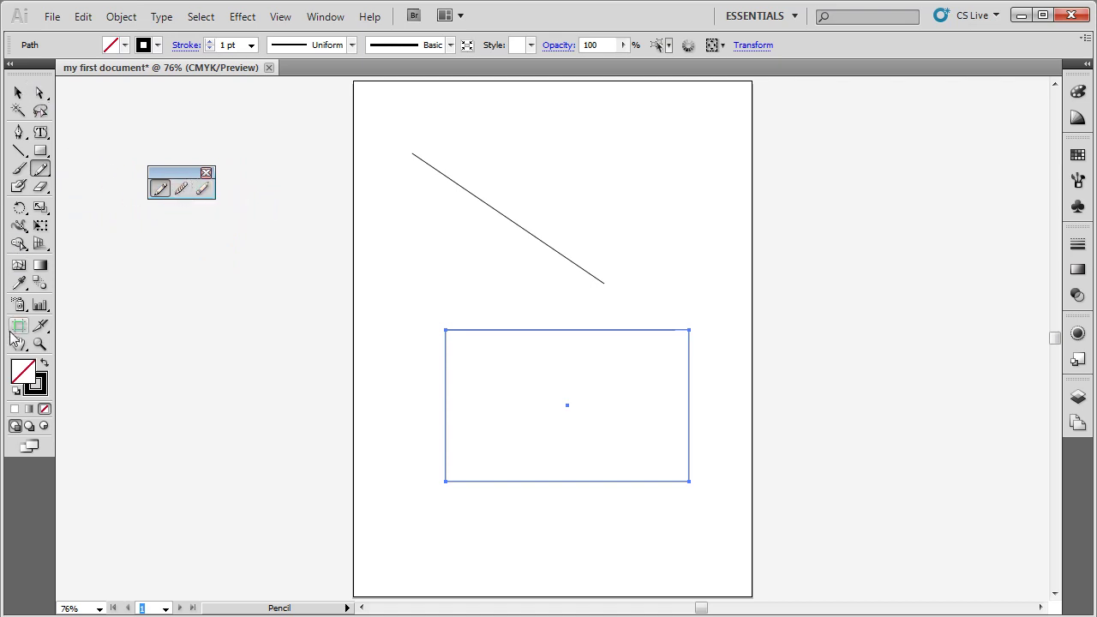
click(206, 172)
click(46, 172)
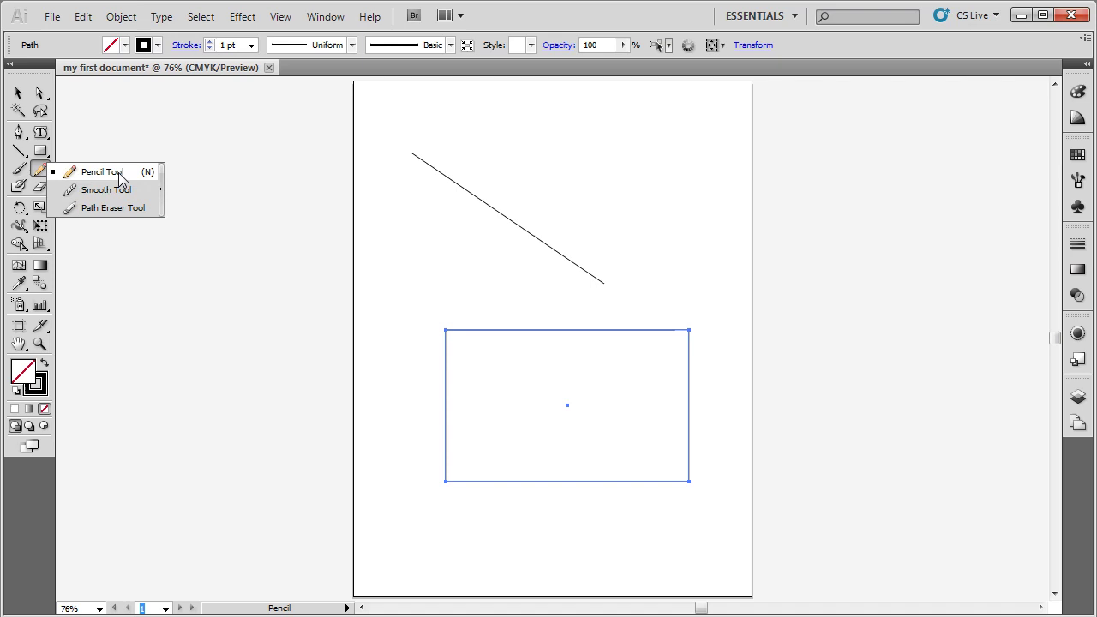
click(120, 177)
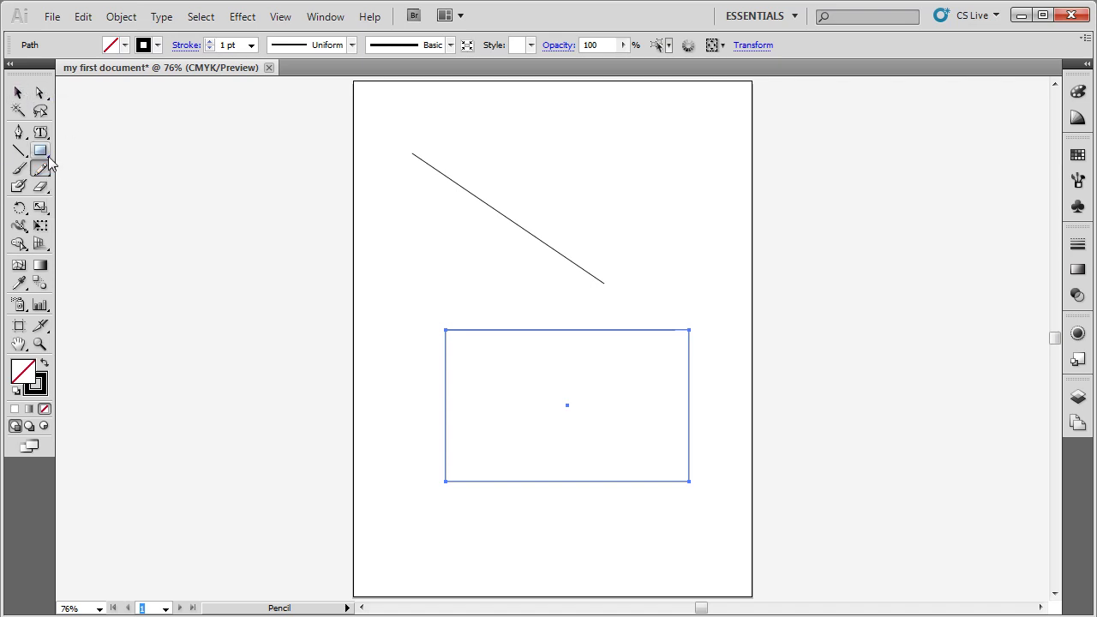
Pick the Selection tool after viewing the Direct and Group Selection options.
click(18, 92)
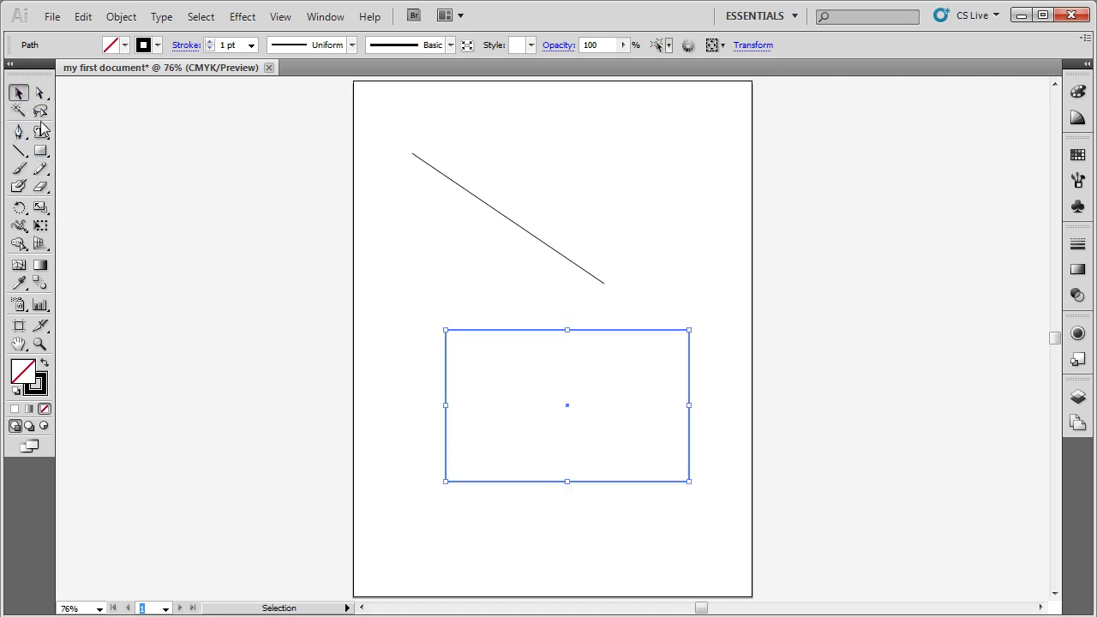
click(39, 92)
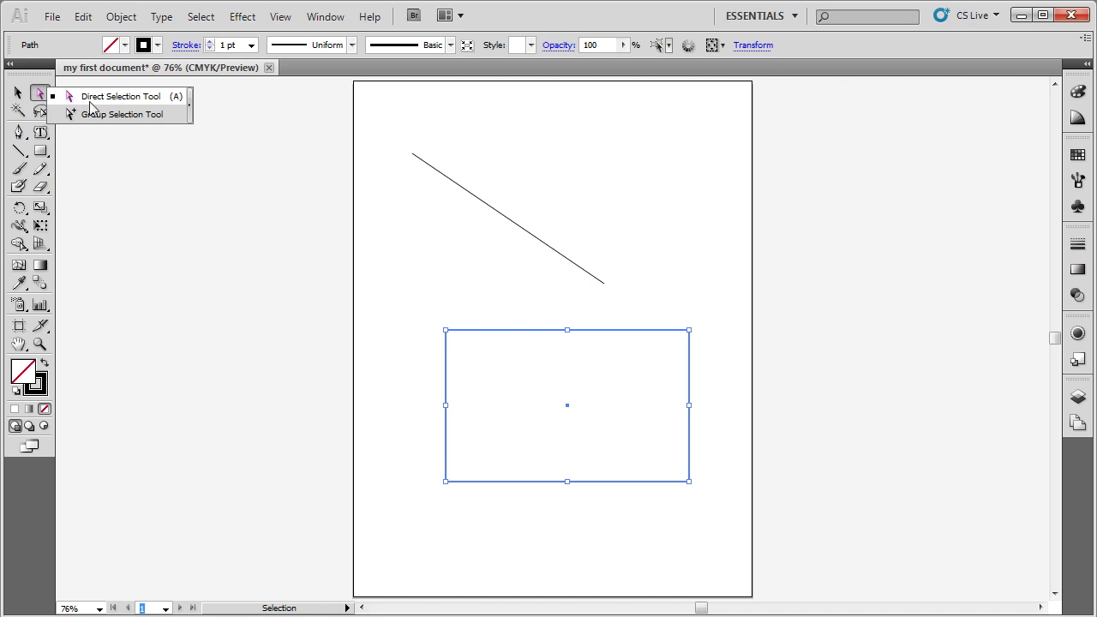
click(16, 96)
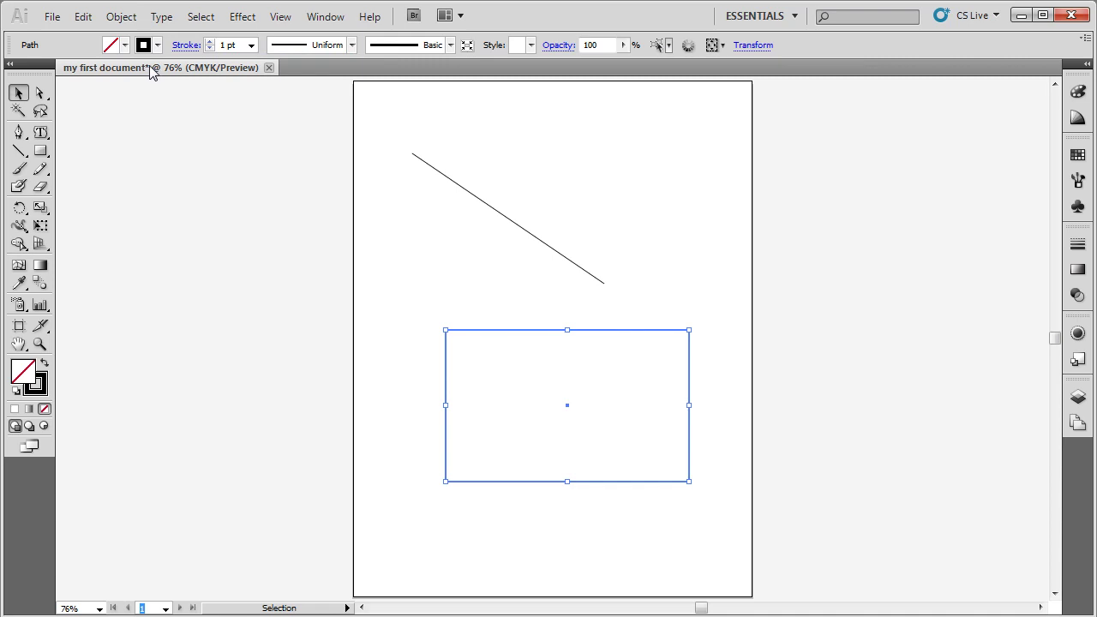
click(151, 121)
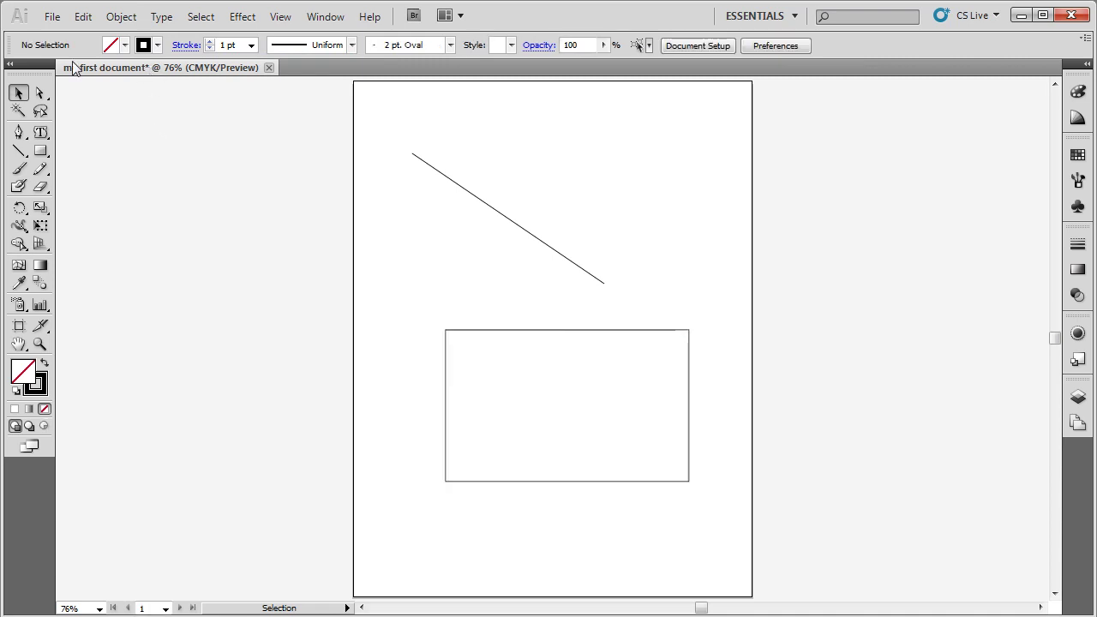
click(57, 17)
click(110, 201)
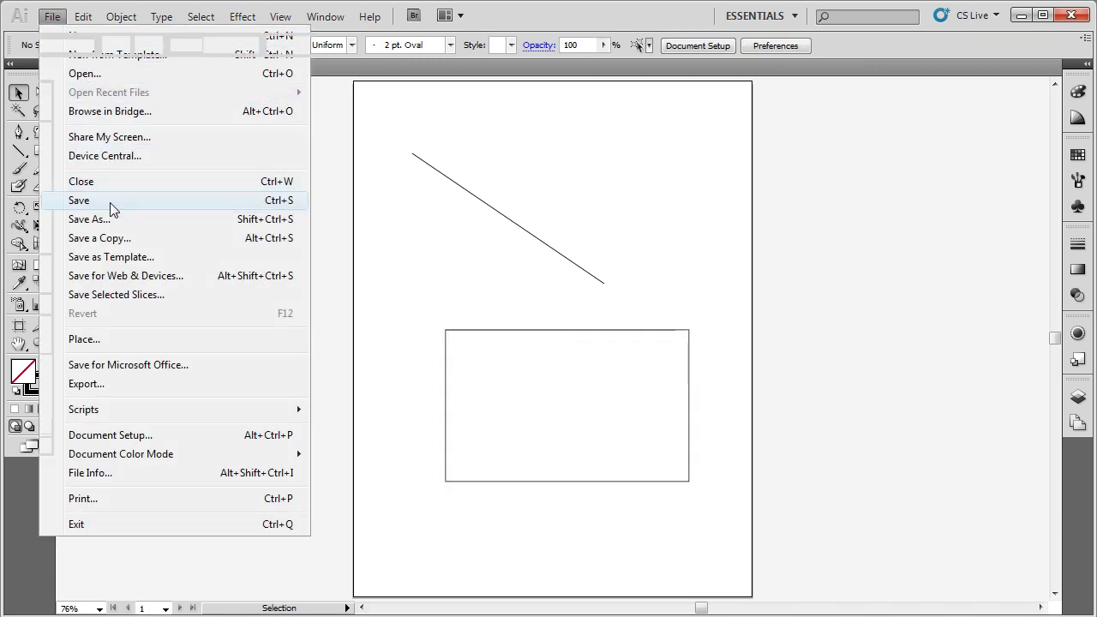
click(622, 525)
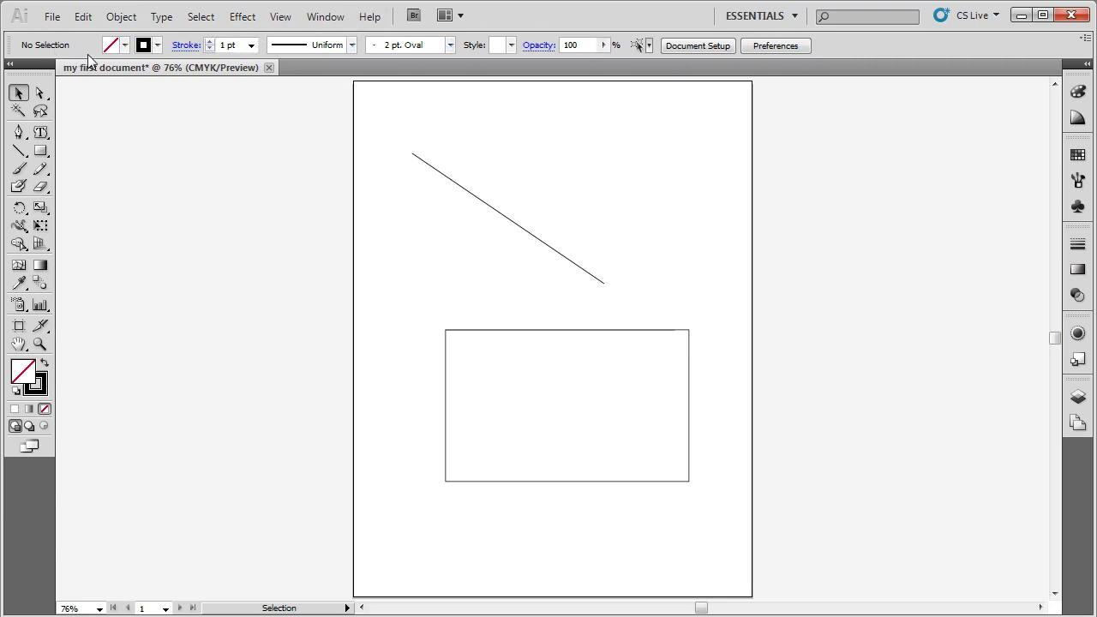
click(526, 231)
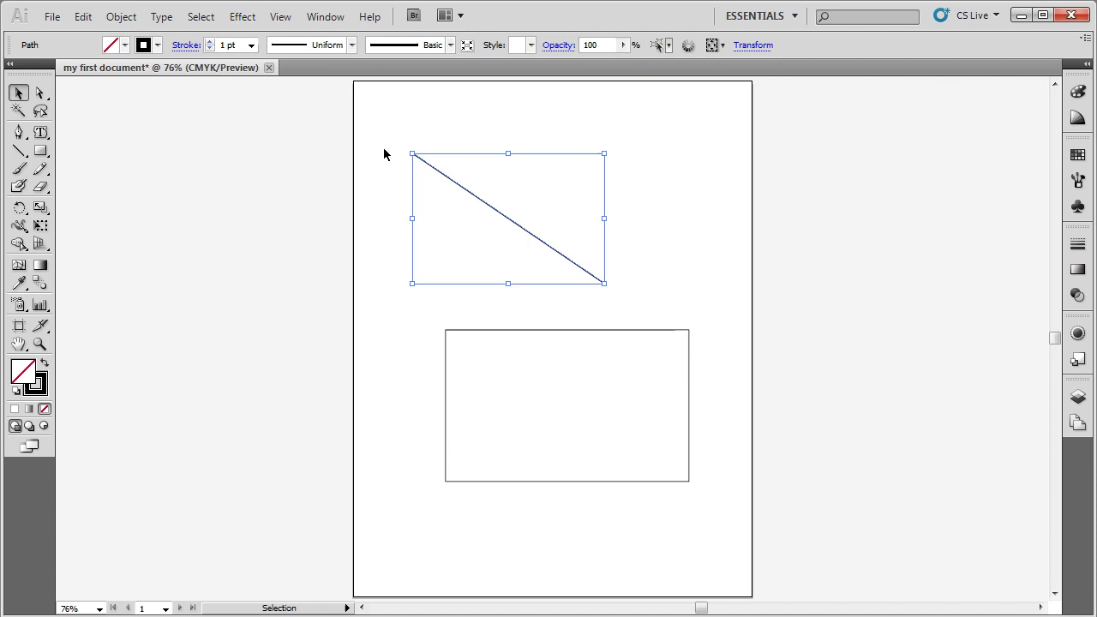
click(475, 304)
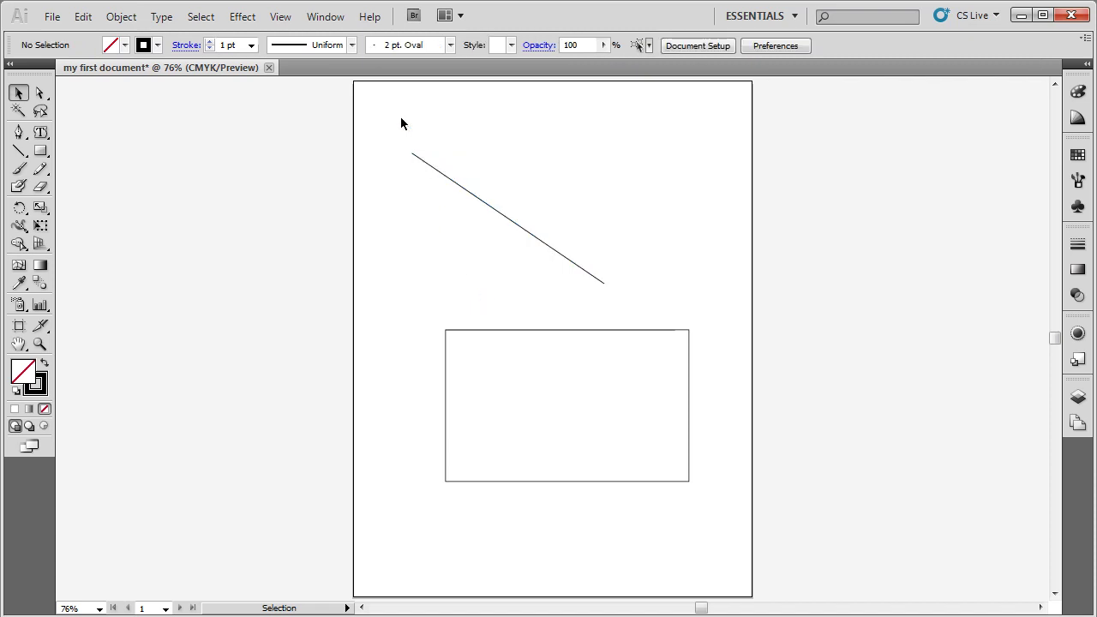
Expand the docked panels and fill the rectangle with an orange swatch.
click(1088, 66)
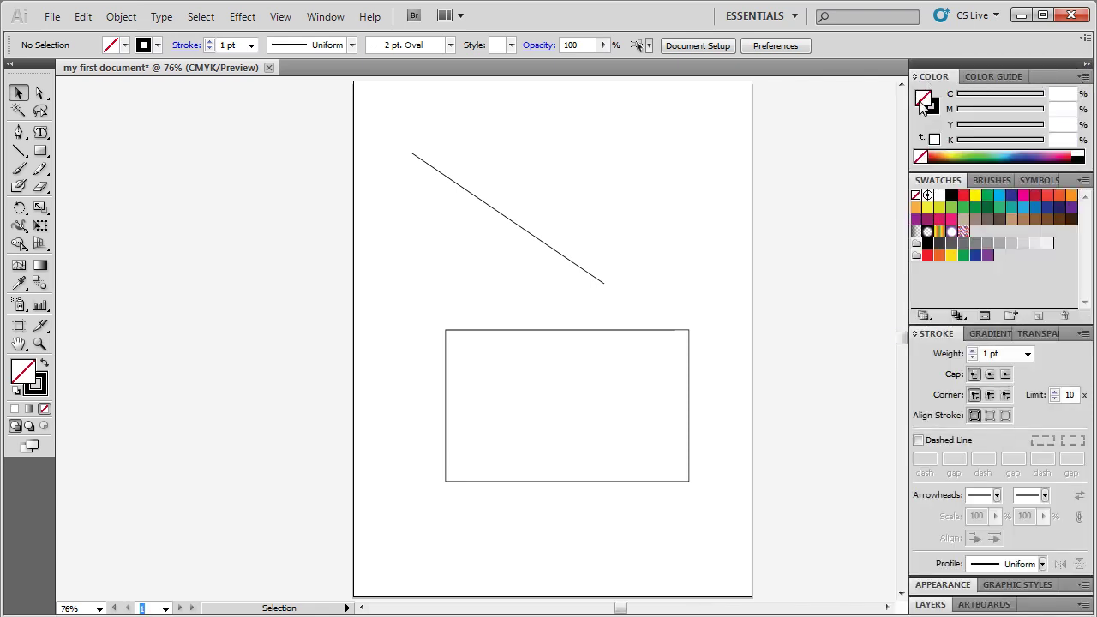
click(688, 331)
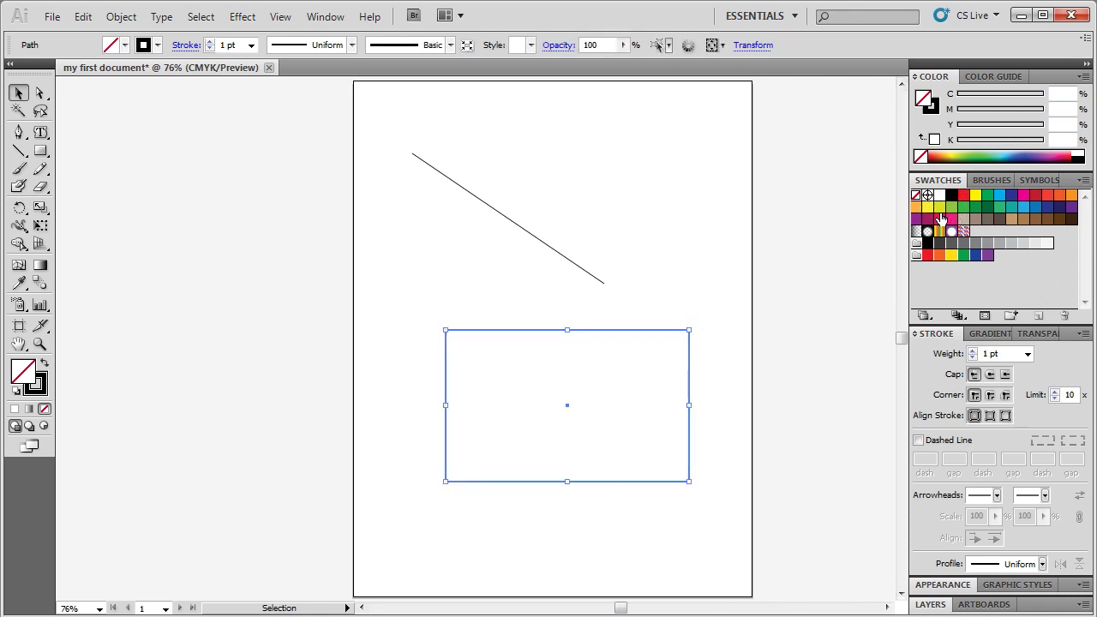
click(918, 207)
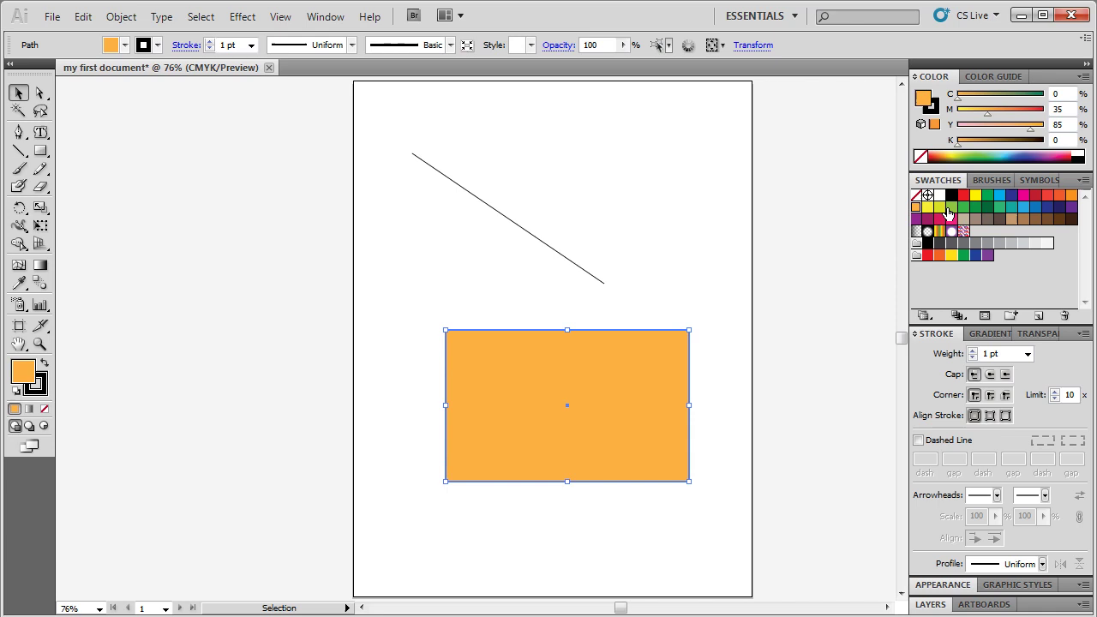
Give the diagonal line a 7 pt stroke weight.
click(553, 248)
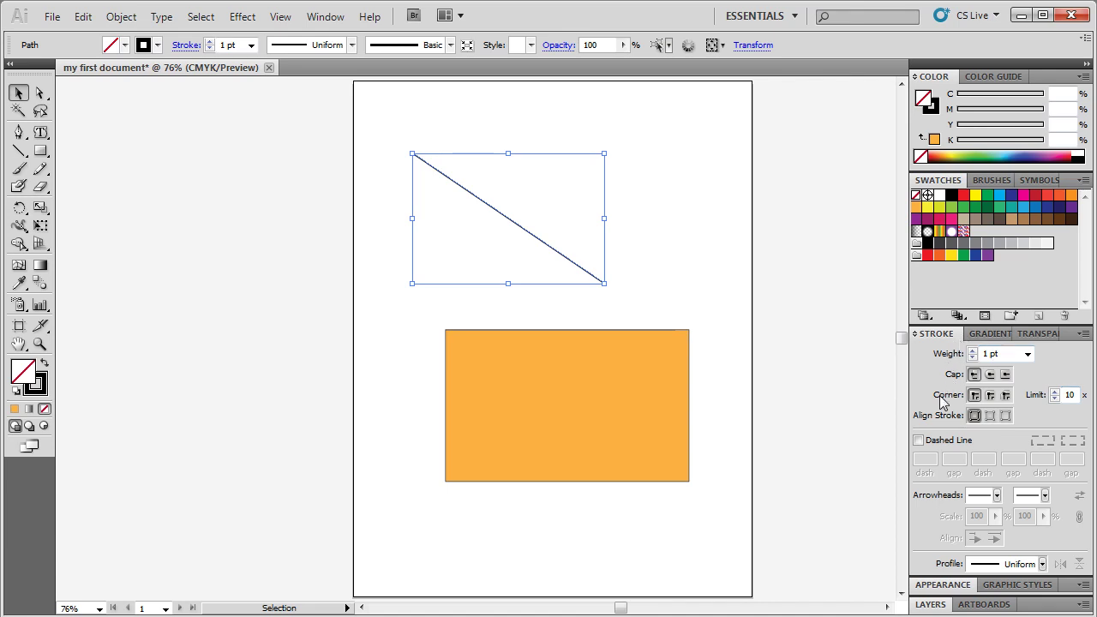
click(1028, 354)
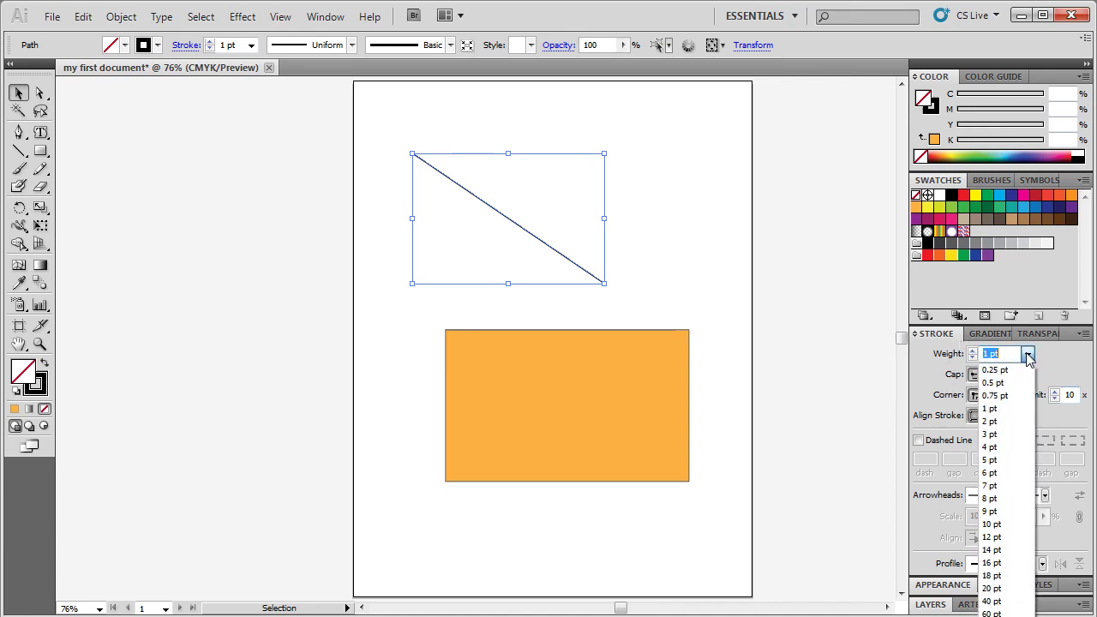
click(993, 485)
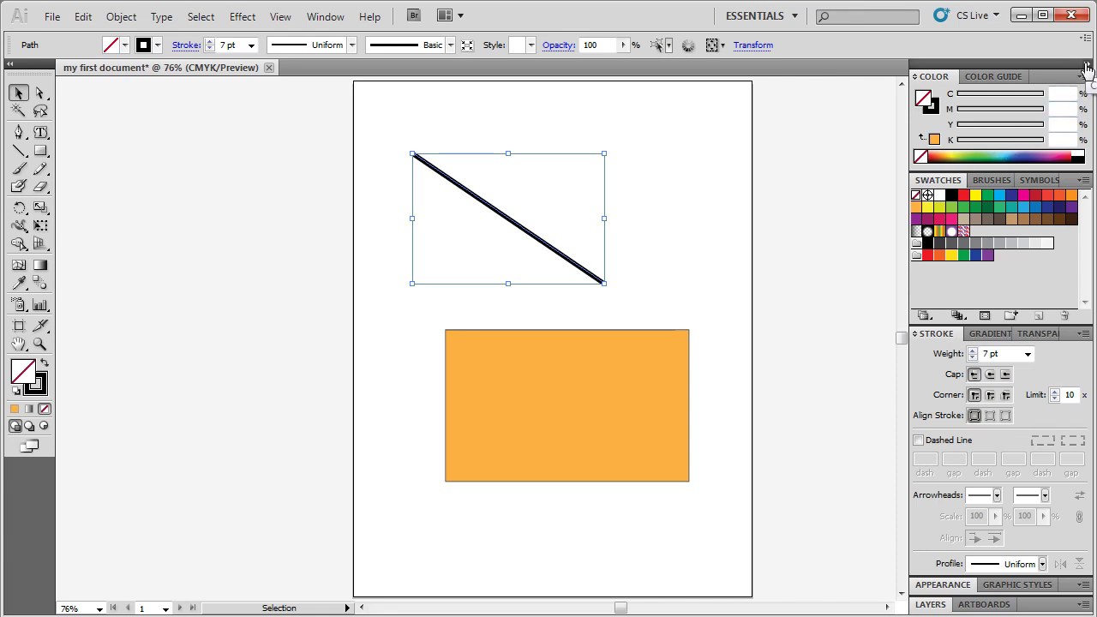
Collapse the panel dock to icons and view the Brushes, Gradient, Transparency and Appearance panels.
click(1087, 68)
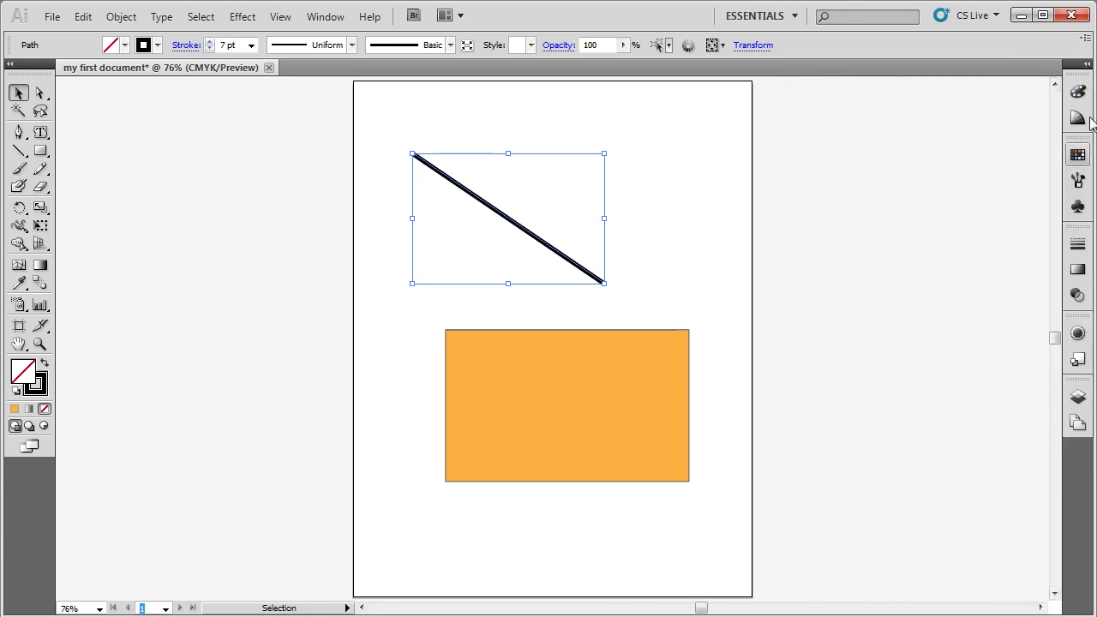
click(1079, 181)
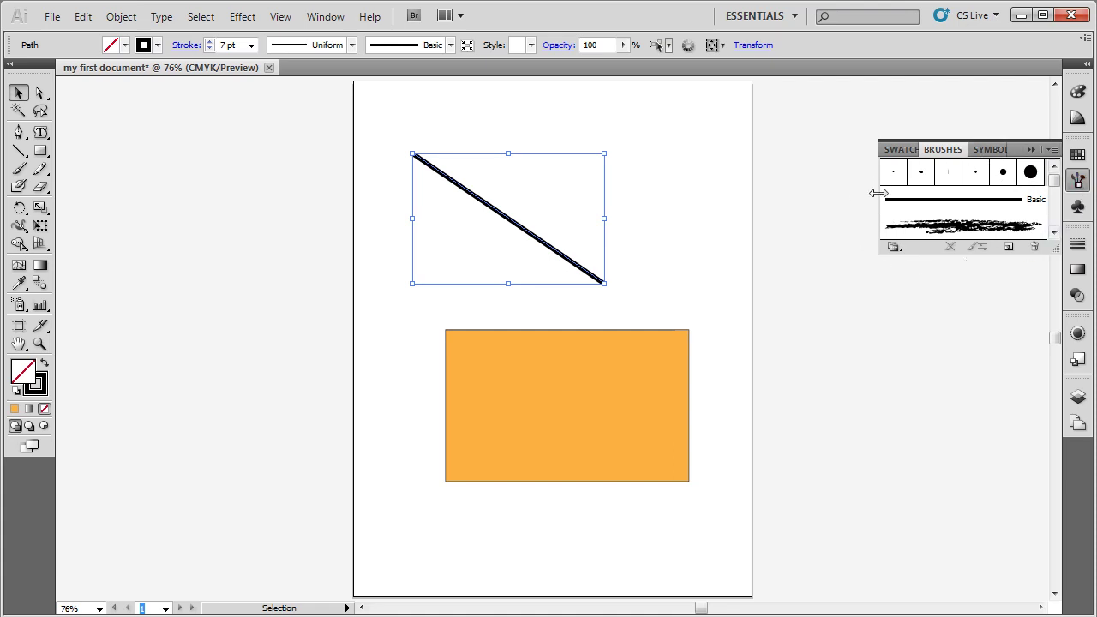
key(ctrl+F9)
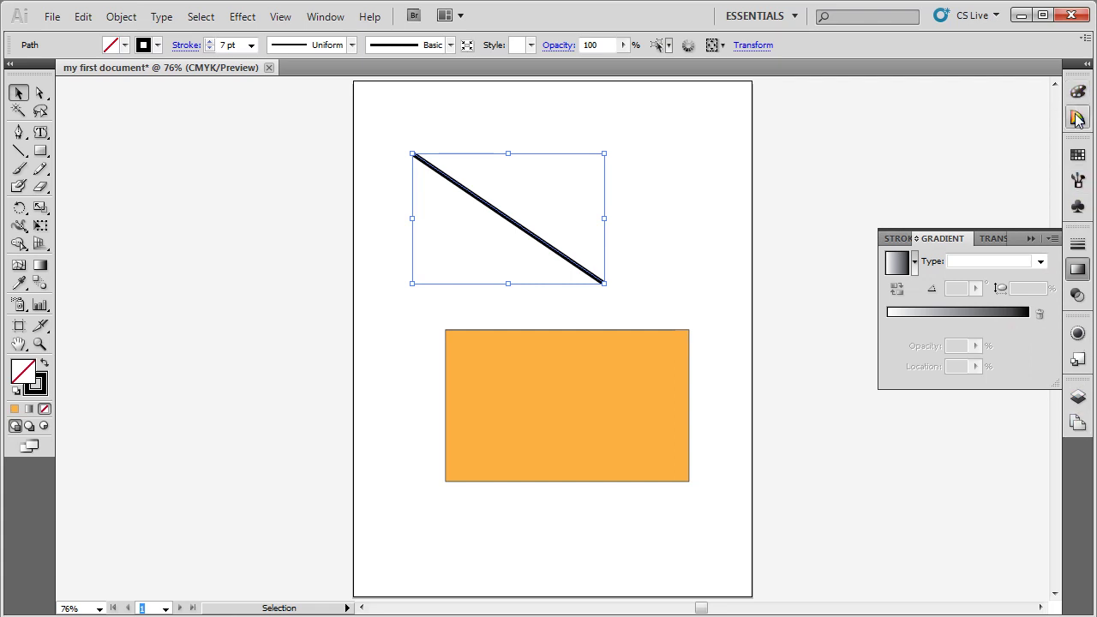
click(19, 152)
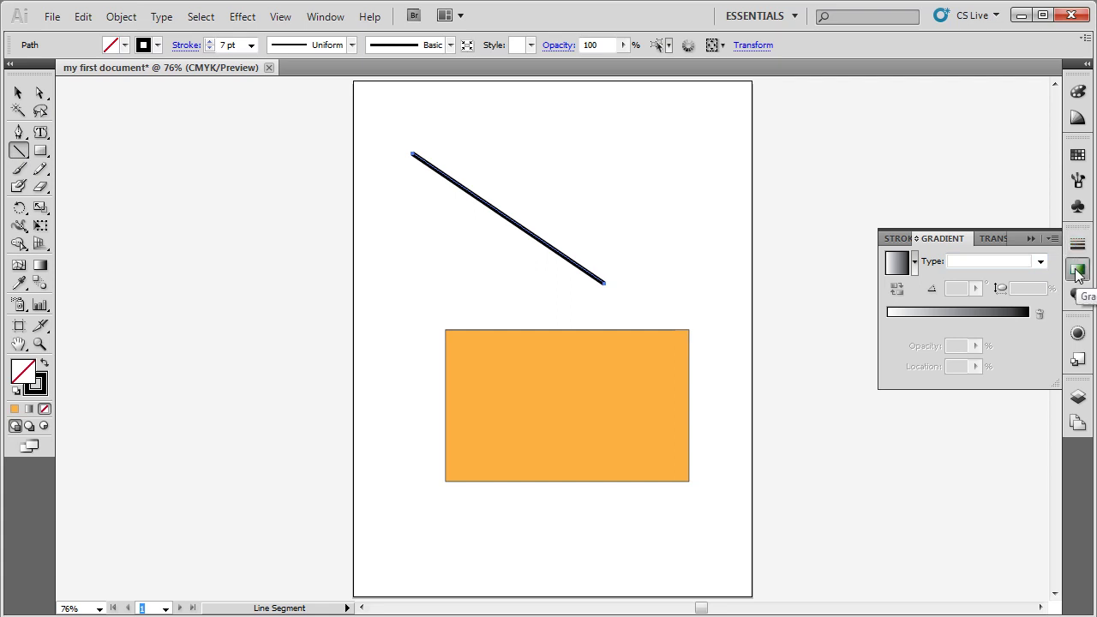
click(1078, 295)
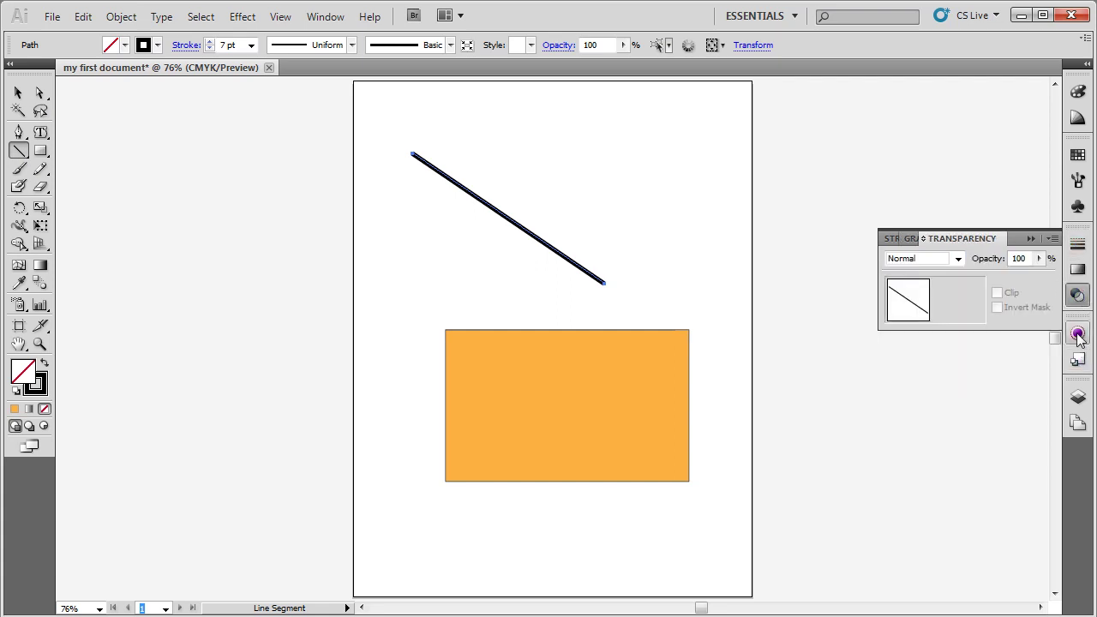
click(1079, 333)
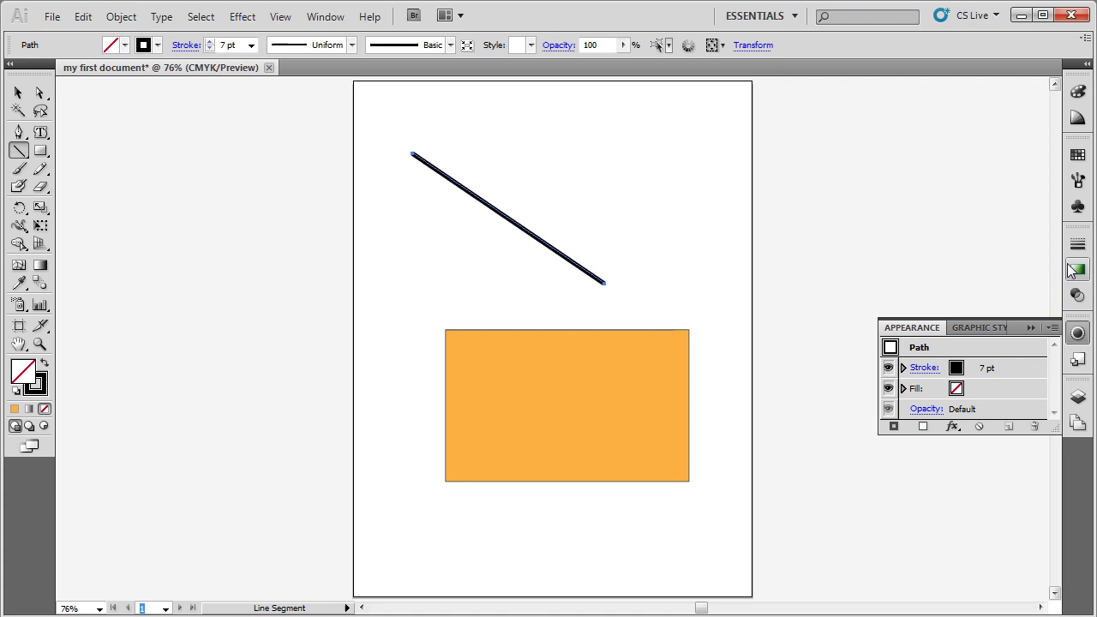
Open the Character panel (Ctrl+T), move it aside and close it, then collapse Appearance to its icon.
click(327, 17)
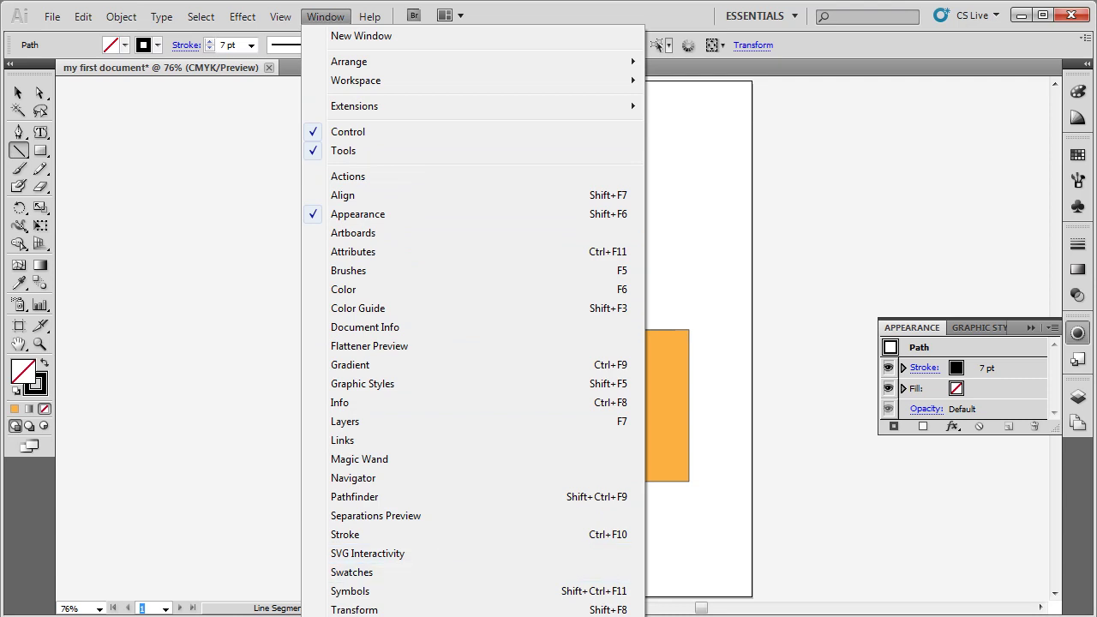
key(ctrl+t)
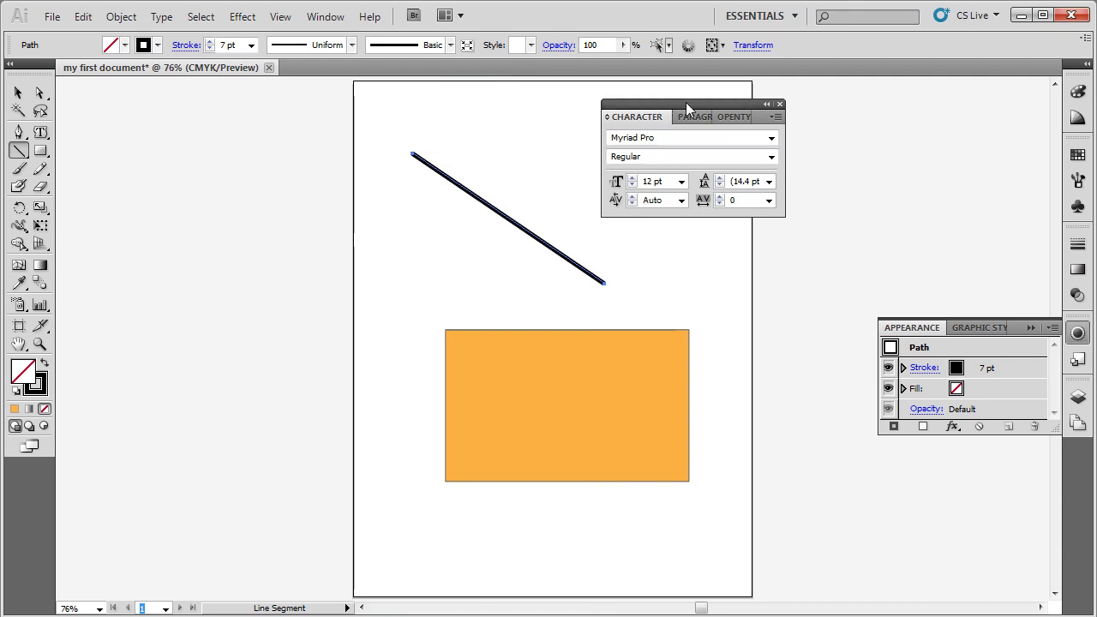
drag(686, 102, 953, 146)
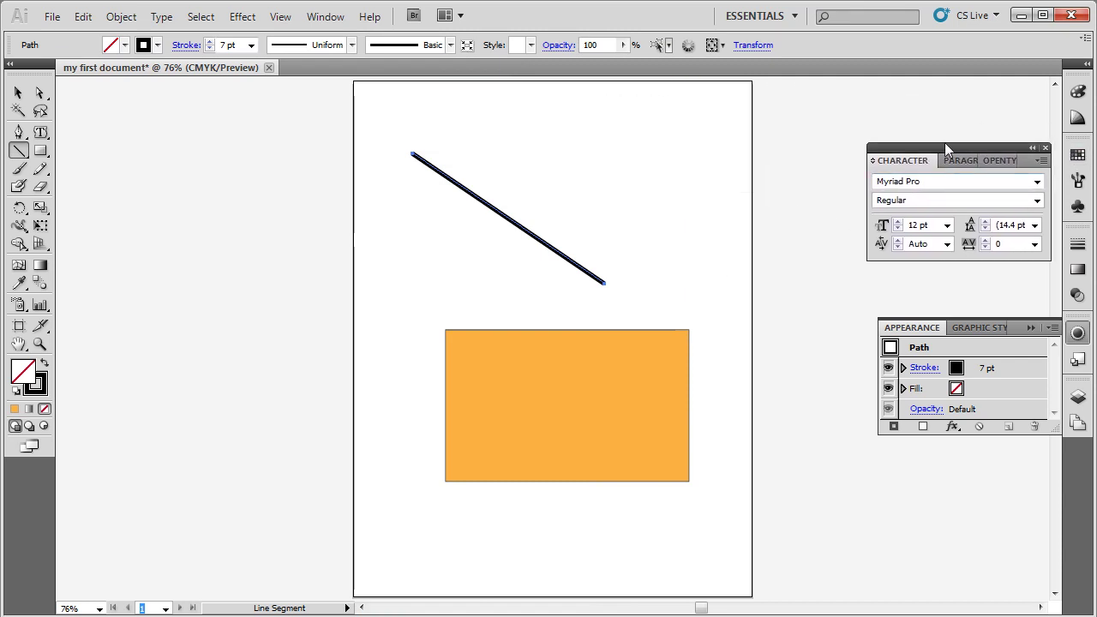
click(1046, 148)
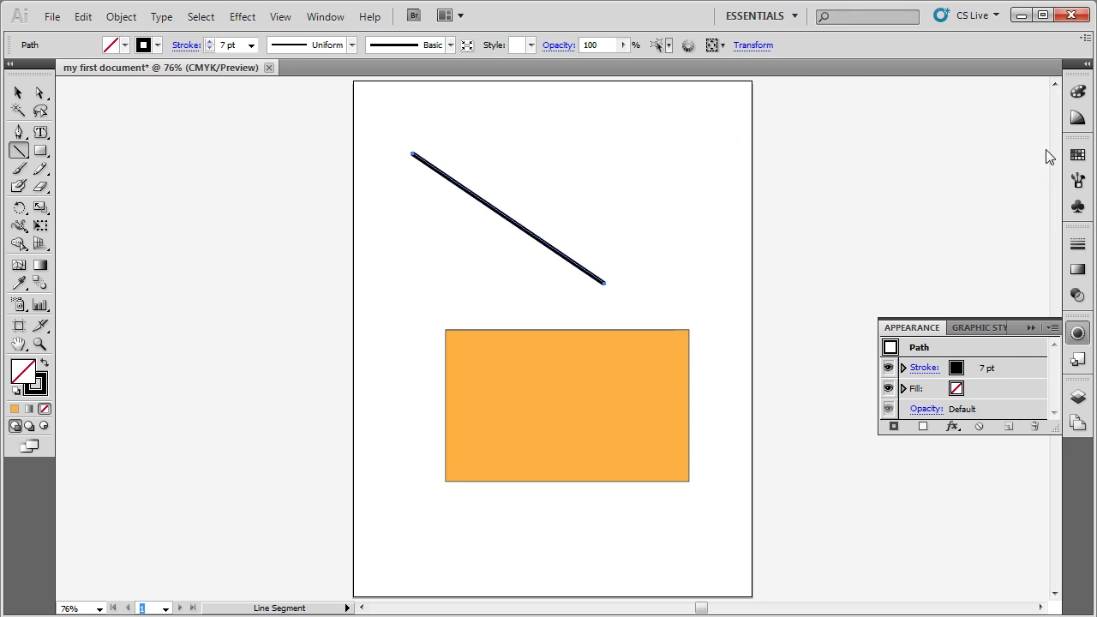
click(1036, 327)
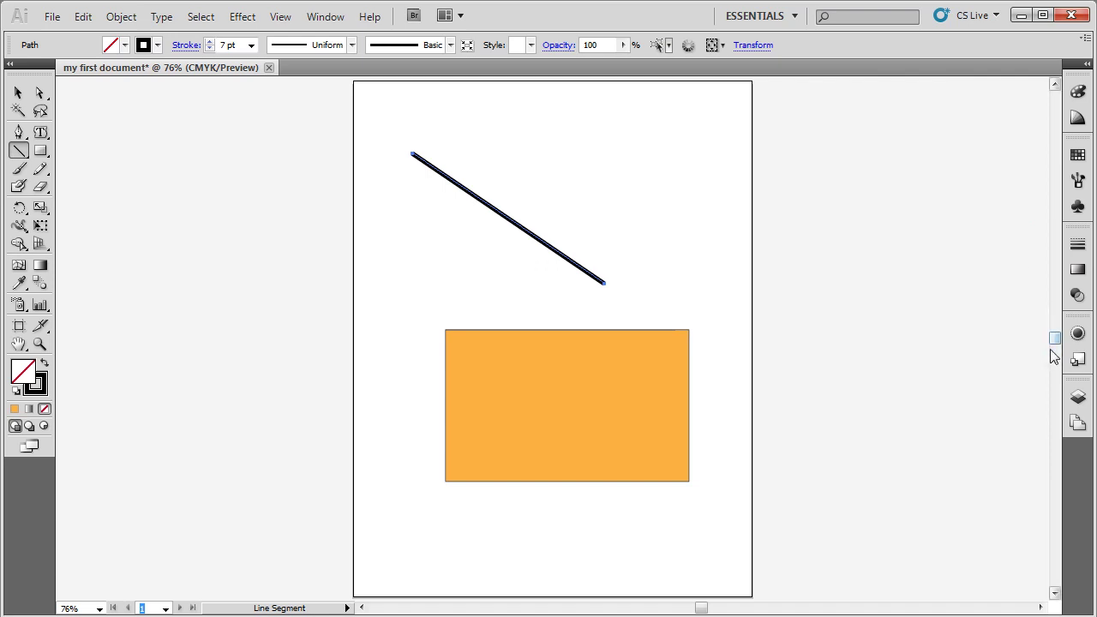
scroll(1056, 341, up, 4)
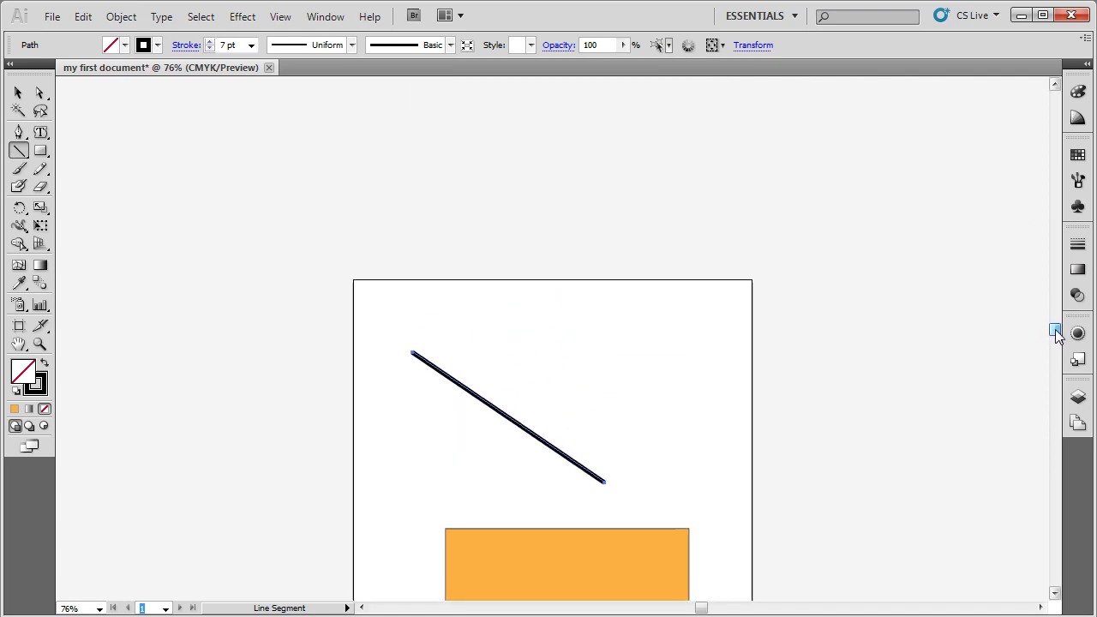
scroll(1055, 340, down, 5)
scroll(1056, 341, down, 3)
scroll(1056, 340, up, 4)
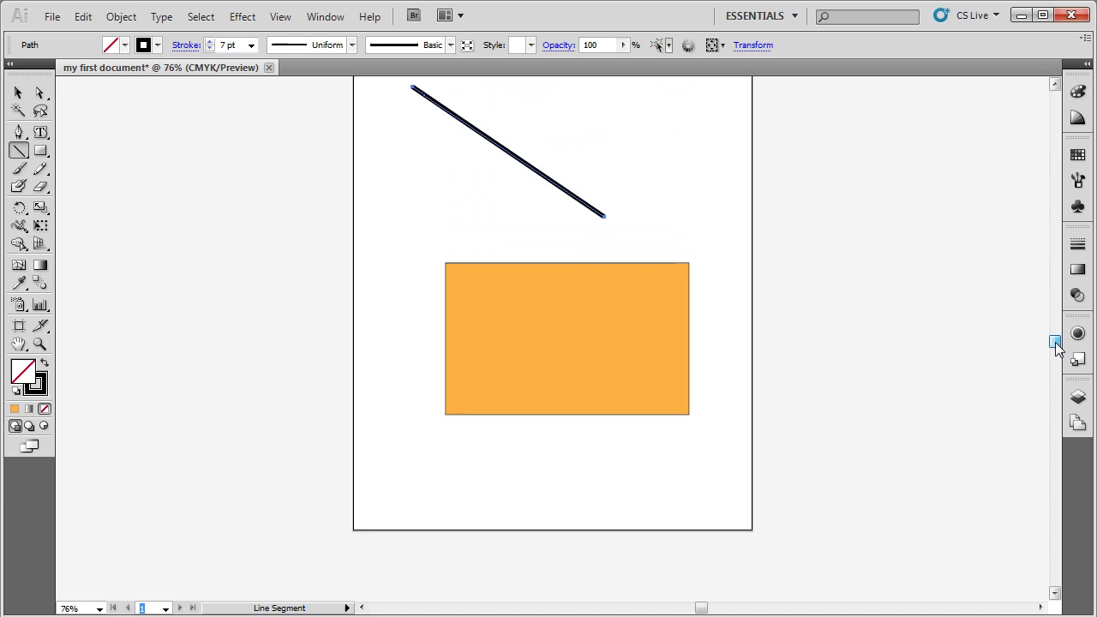
scroll(700, 608, left, 5)
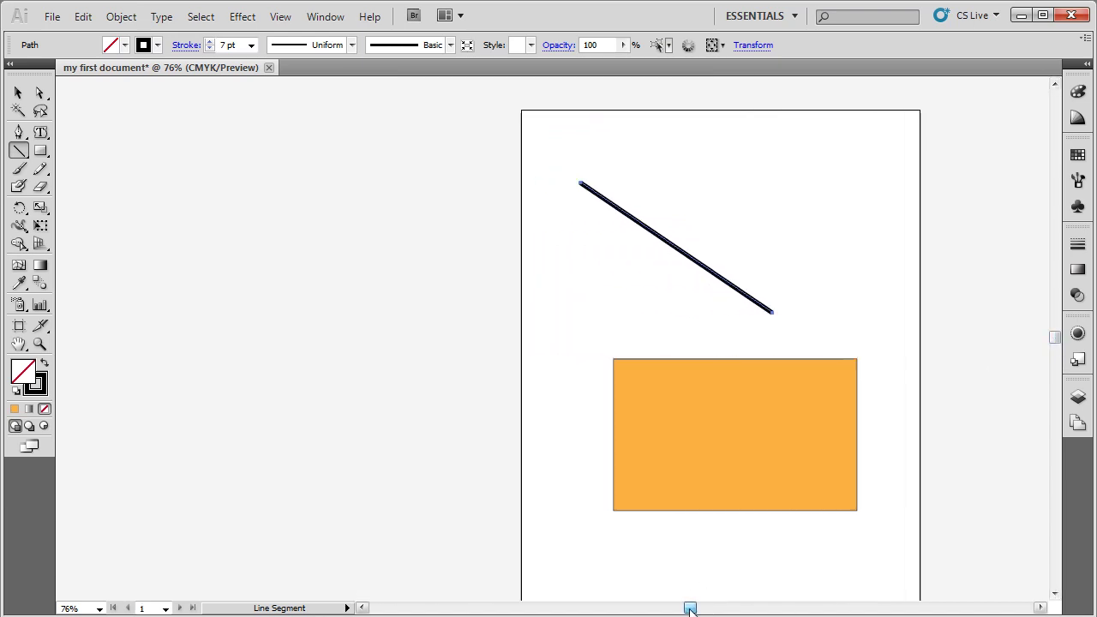
scroll(700, 607, right, 5)
scroll(701, 609, right, 1)
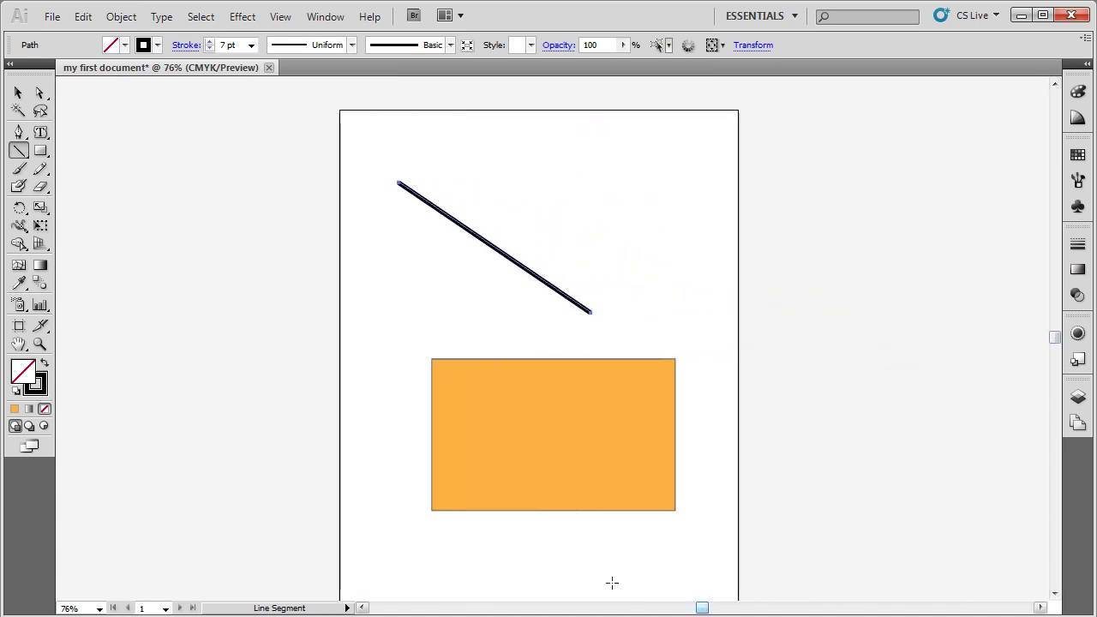
Set the status-bar zoom to 100%, then to 50% to show the whole letter page.
click(100, 609)
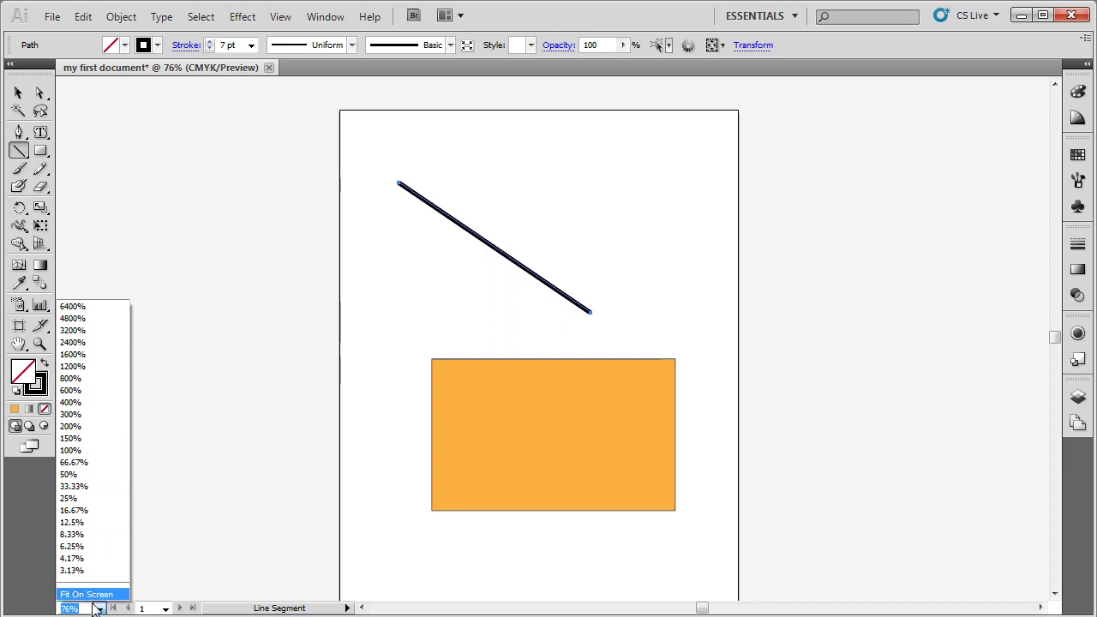
click(101, 609)
click(100, 609)
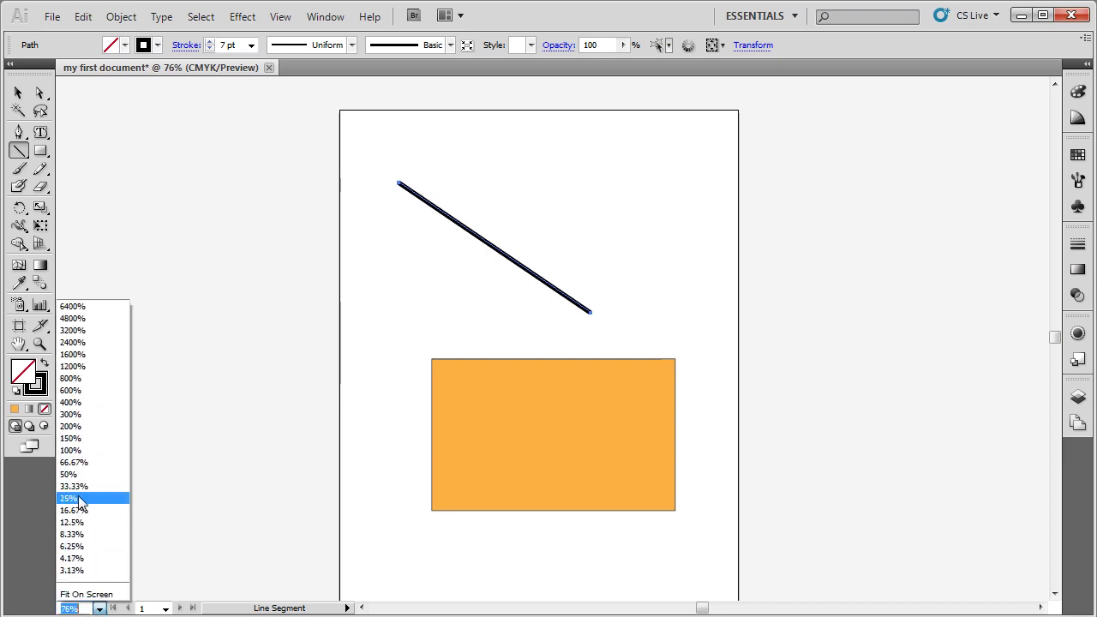
click(78, 450)
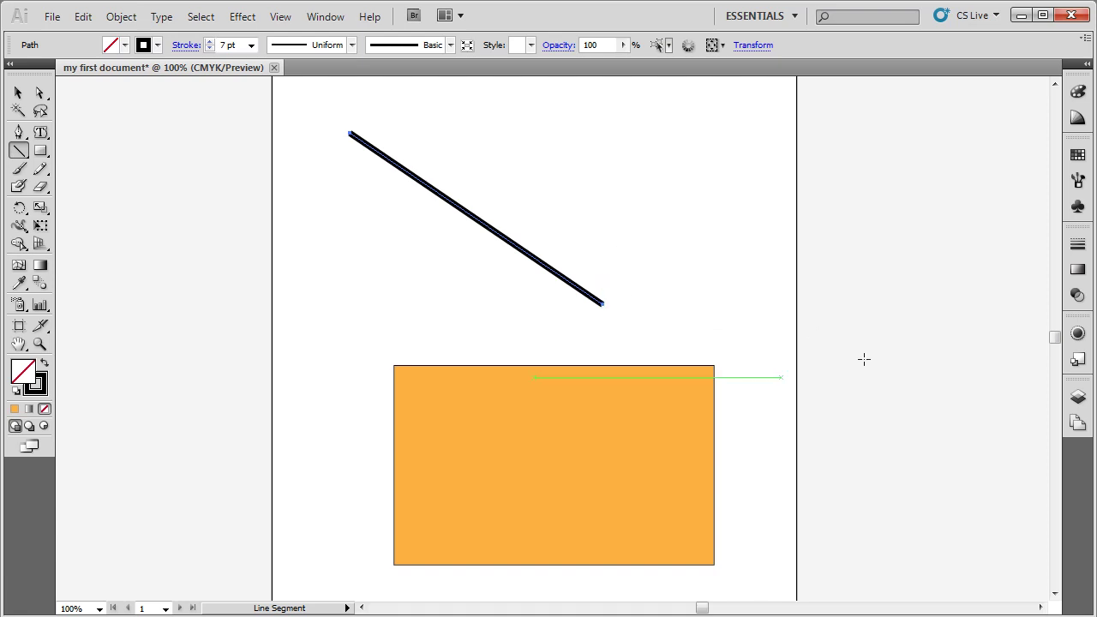
click(100, 609)
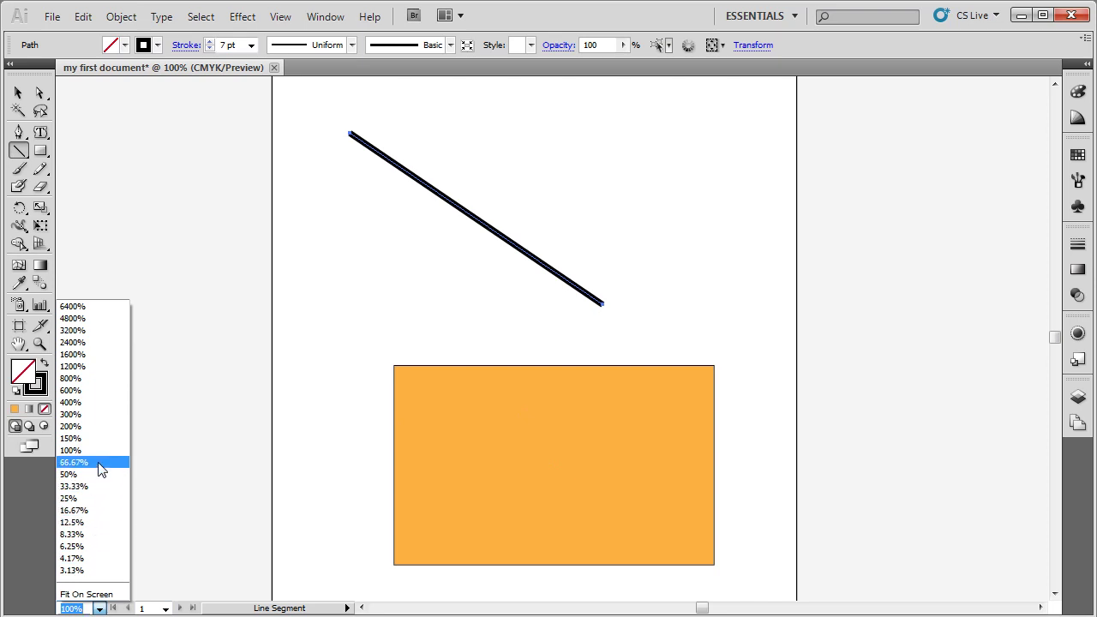
click(97, 476)
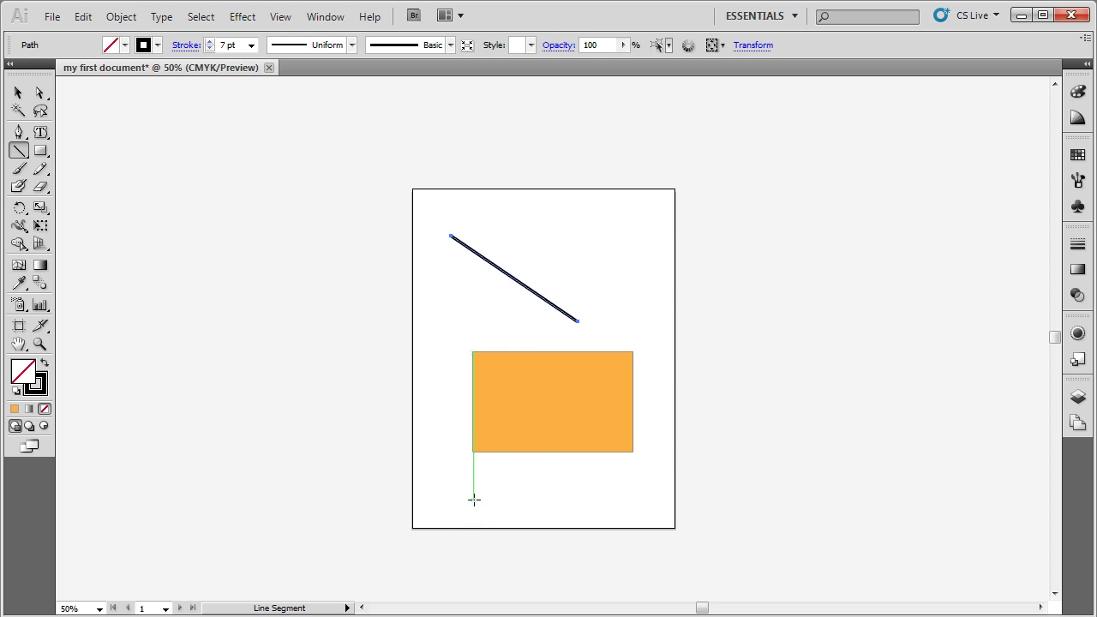
Zoom out step by step with Ctrl+minus from 50% down to 3.13%.
key(ctrl)
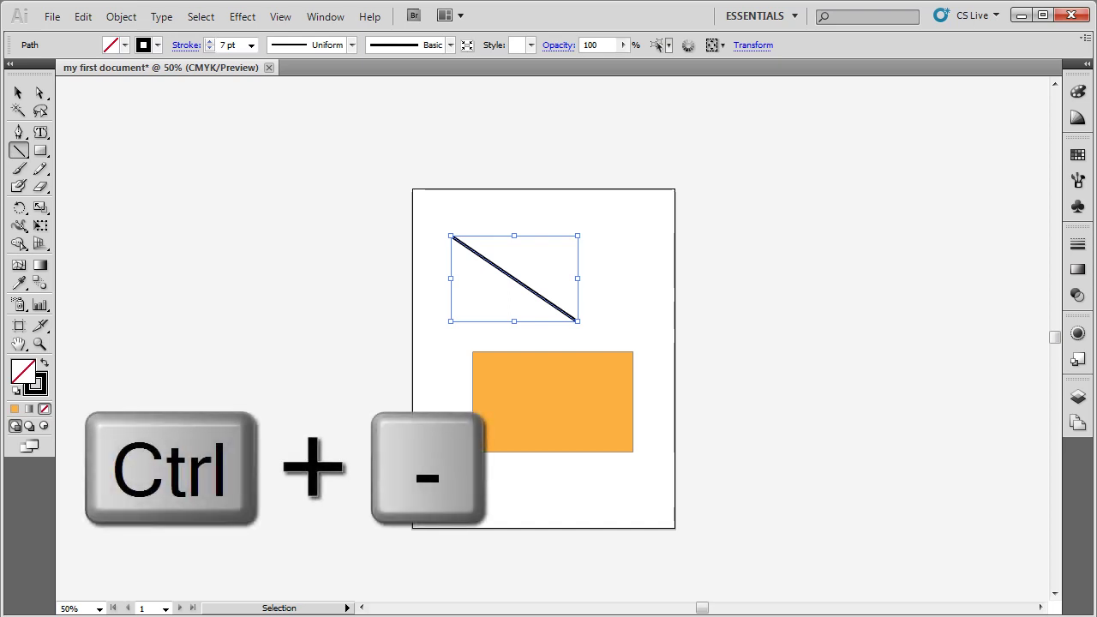
key(ctrl+minus)
key(ctrl+minus)
key(ctrl+minus)
key(ctrl+minus)
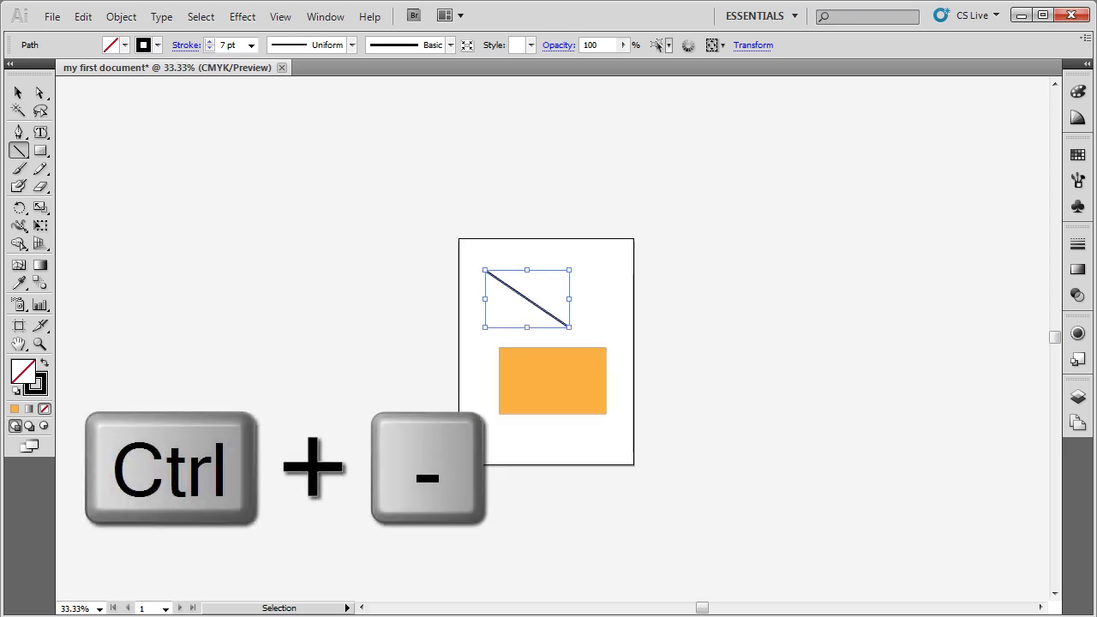
key(ctrl+minus)
key(ctrl+minus)
key(ctrl+minus)
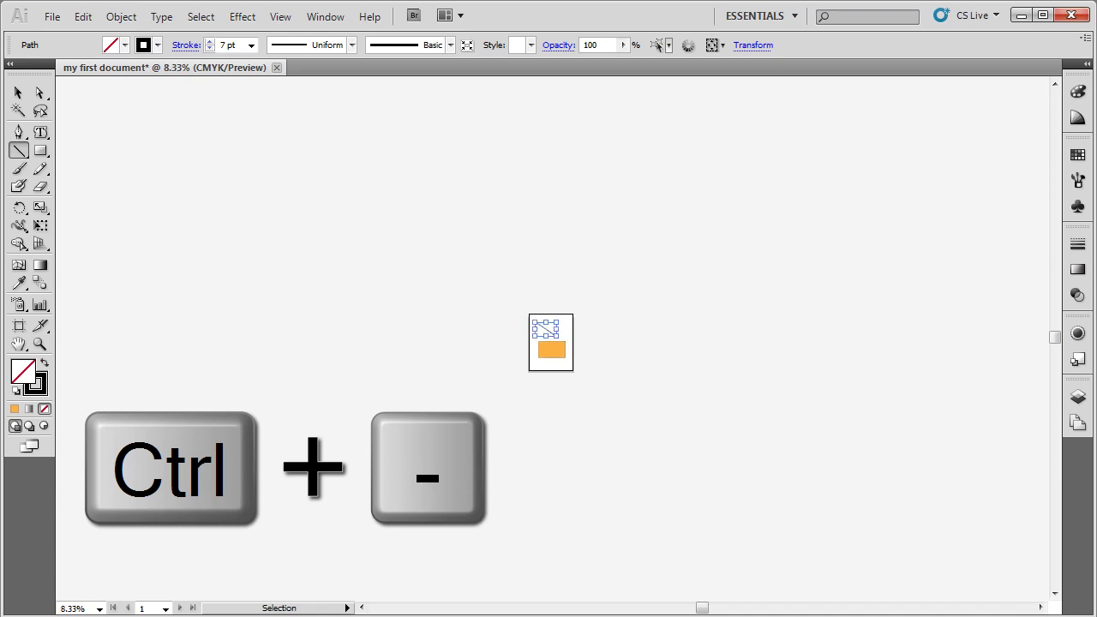
key(ctrl+minus)
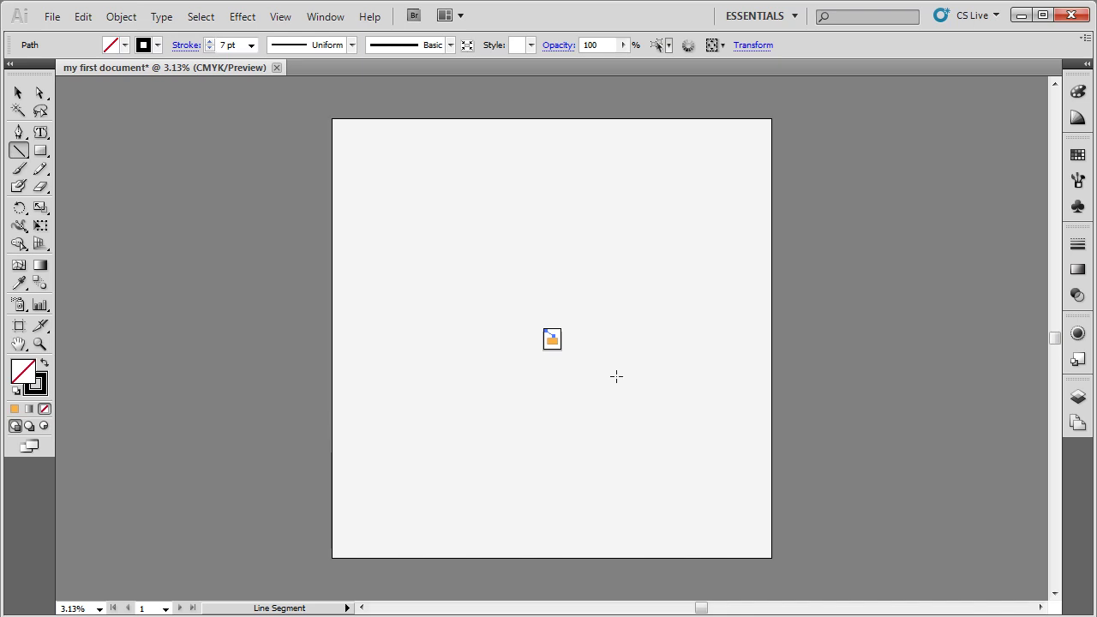
Zoom in step by step with Ctrl+plus from 3.13% back to 50%.
key(ctrl+plus)
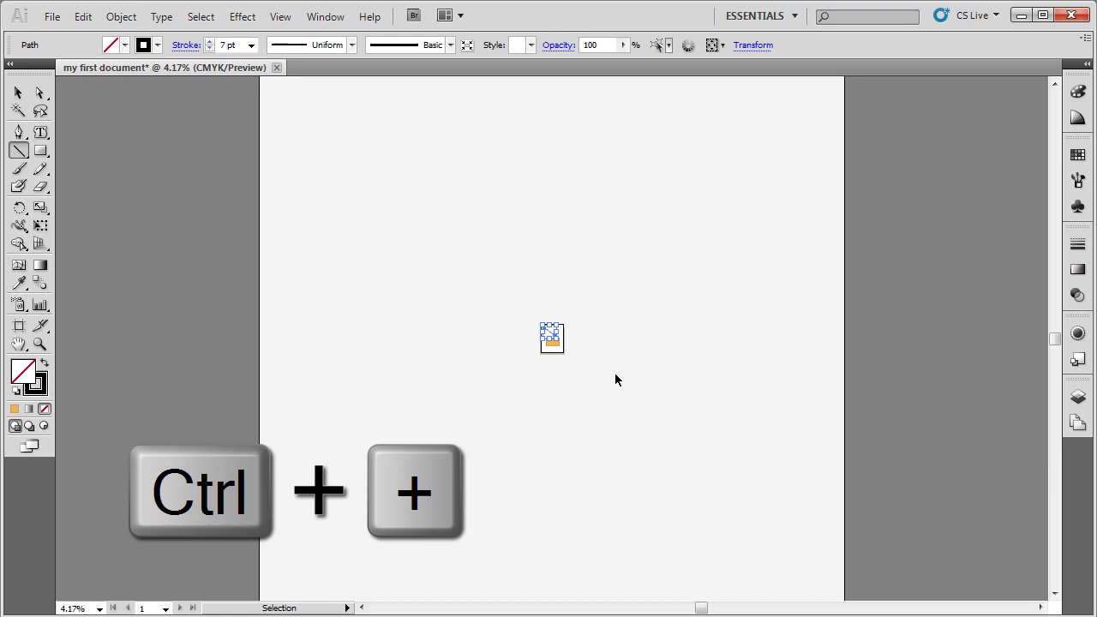
key(ctrl+plus)
key(ctrl+plus)
key(ctrl+plus)
key(ctrl+plus)
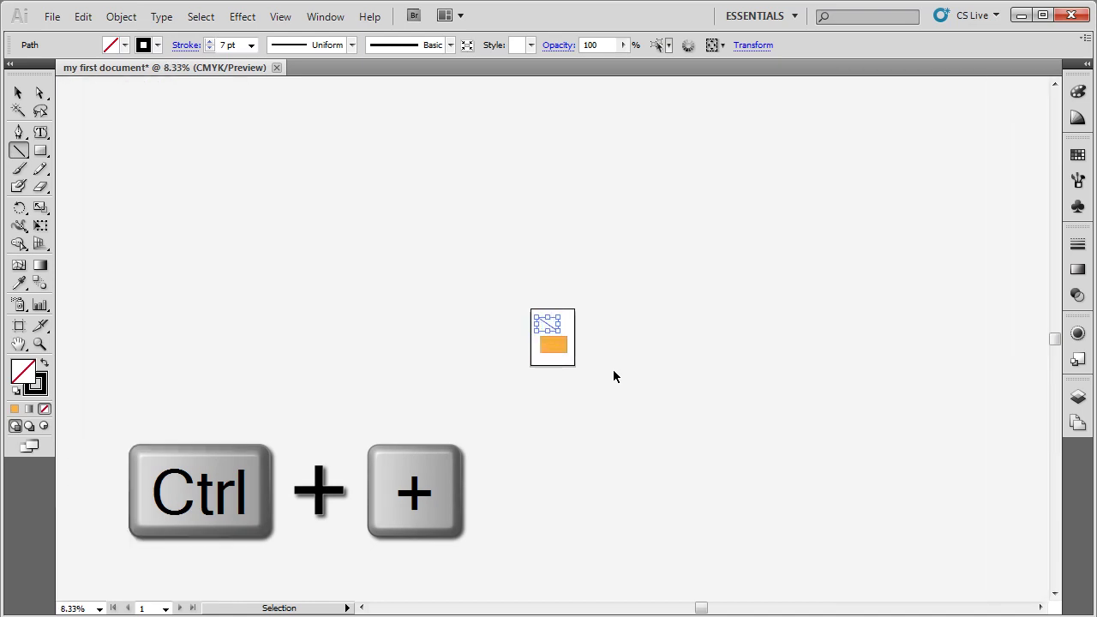
key(ctrl+plus)
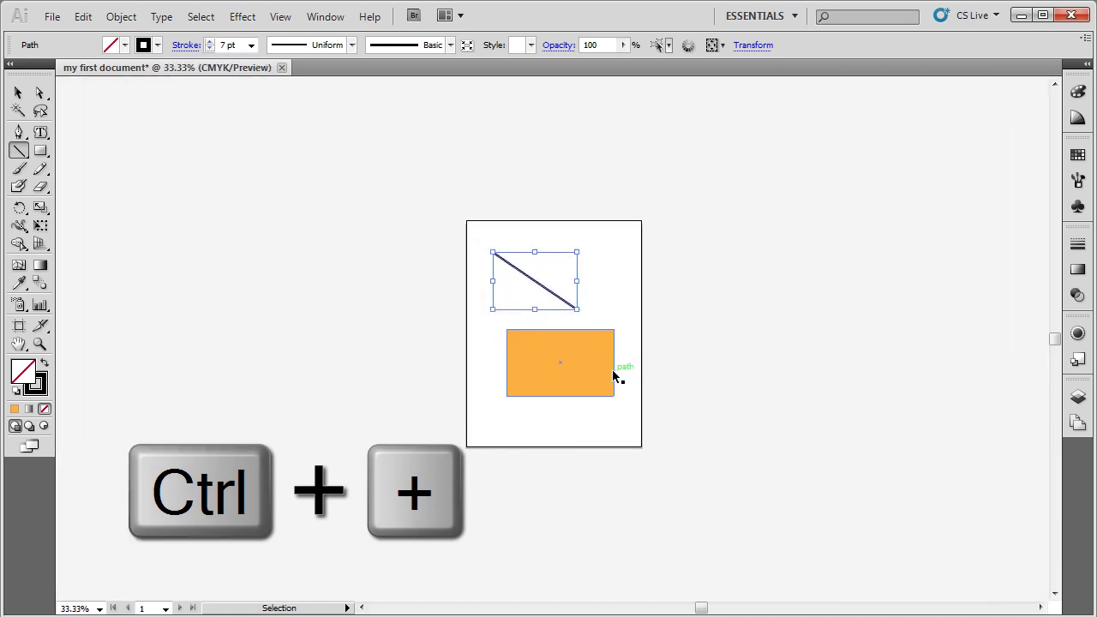
key(ctrl+plus)
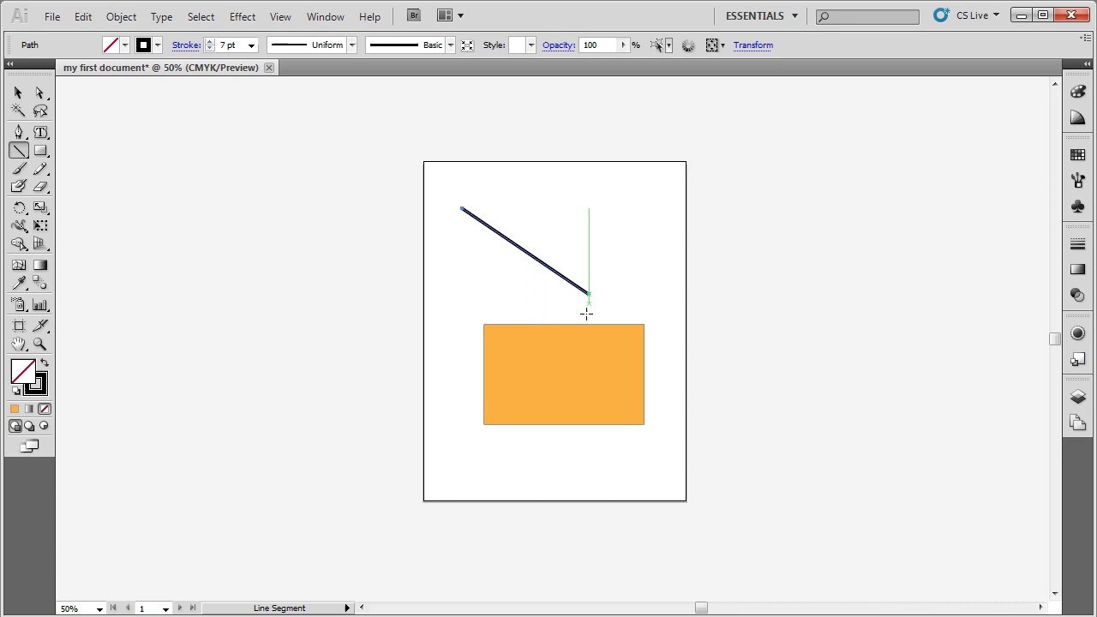
key(Tab)
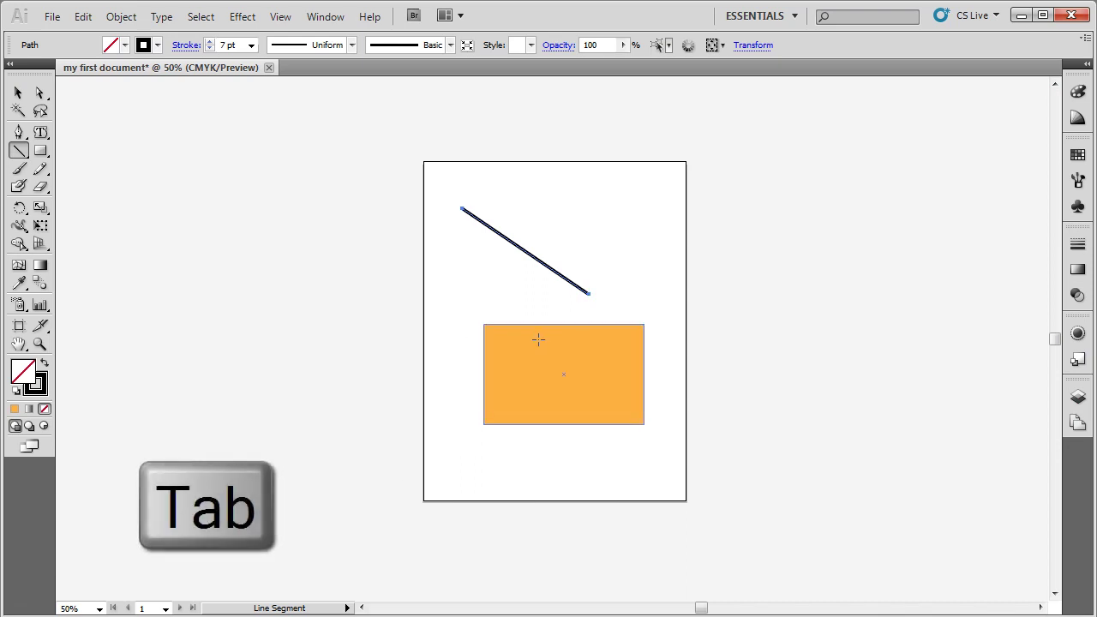
key(Tab)
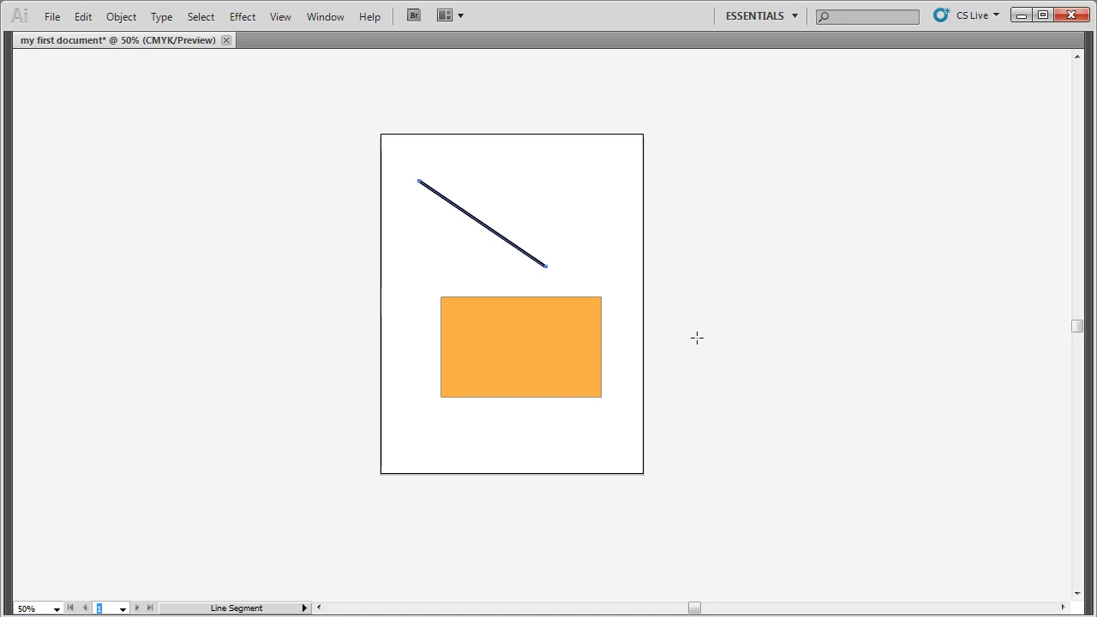
key(Tab)
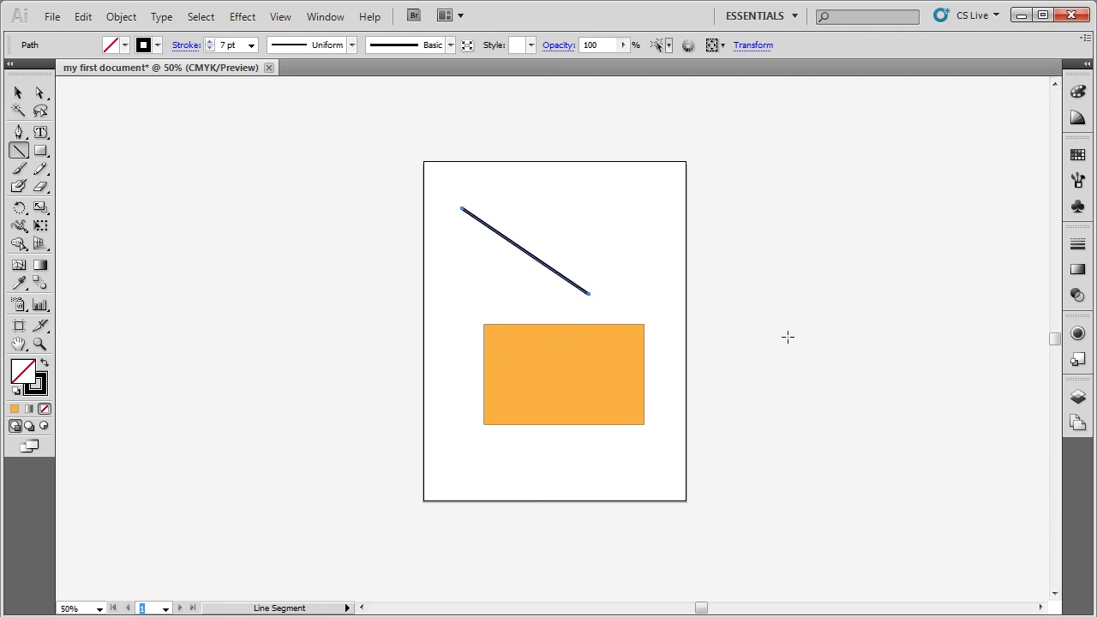
key(f)
click(26, 447)
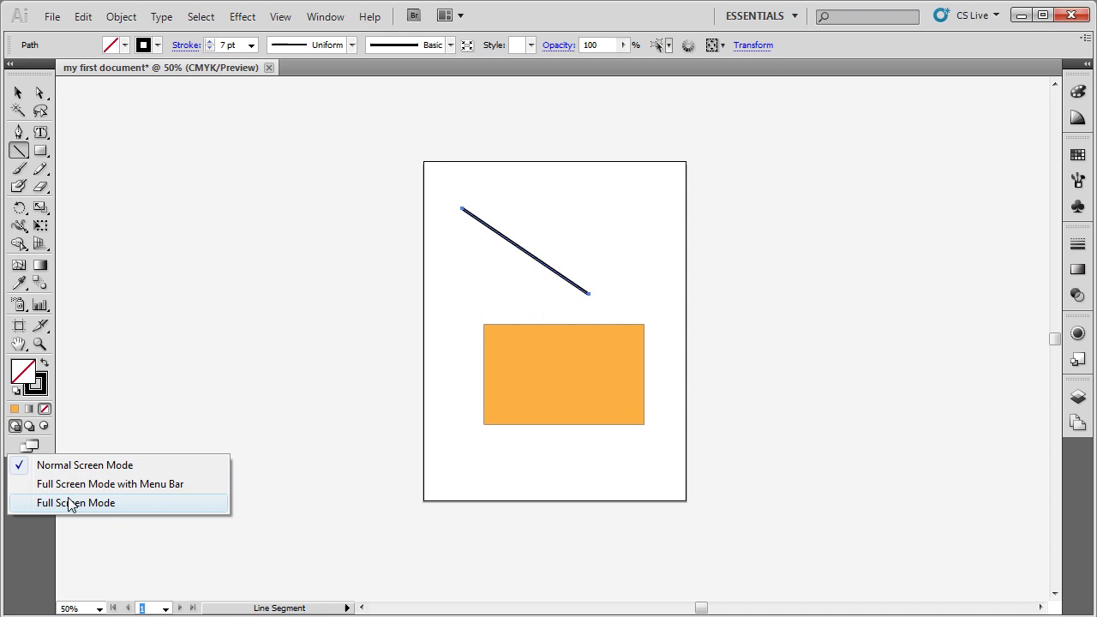
click(304, 493)
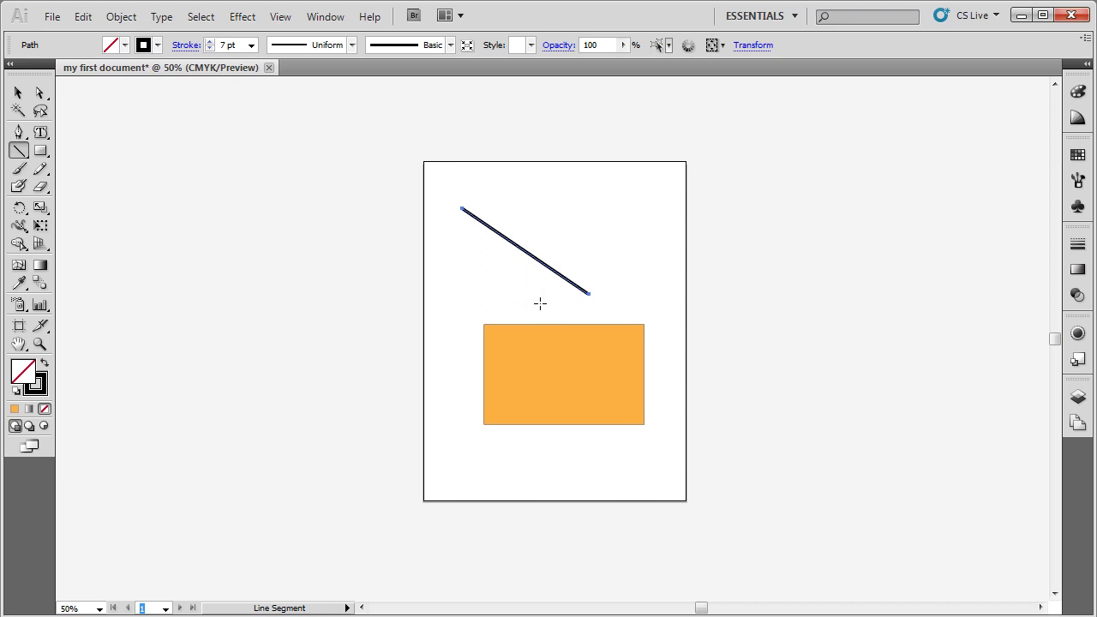
Zoom out to 6.25%, view actual size, magnify to 400%, then fit the artboard in the window.
key(ctrl+minus)
key(ctrl+minus)
key(ctrl+minus)
key(ctrl+minus)
key(ctrl+minus)
key(ctrl+minus)
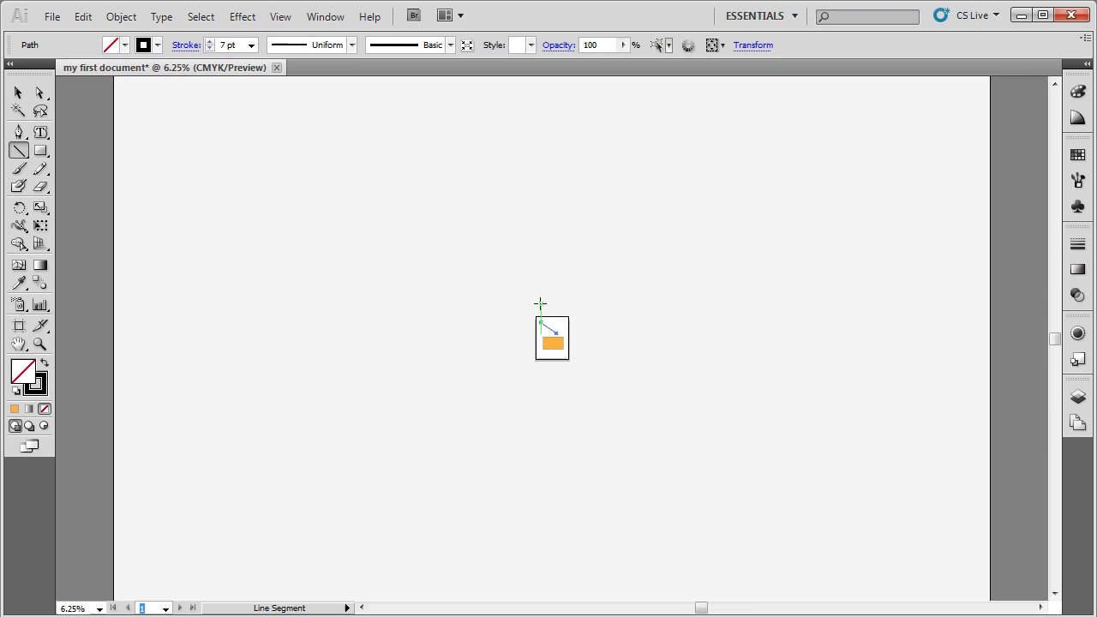
key(ctrl+1)
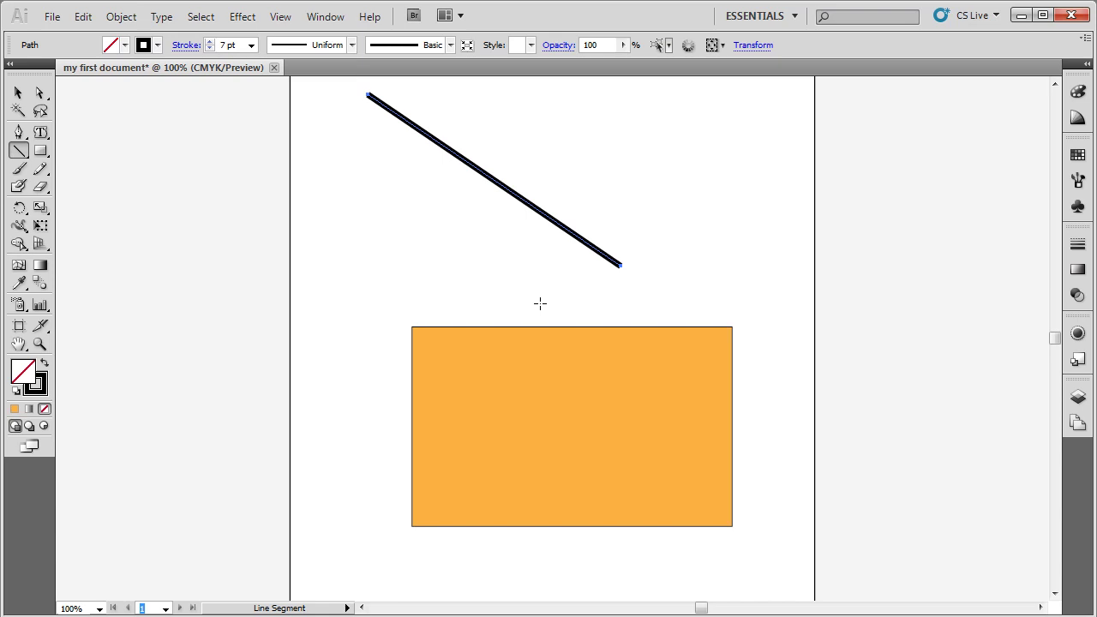
key(ctrl)
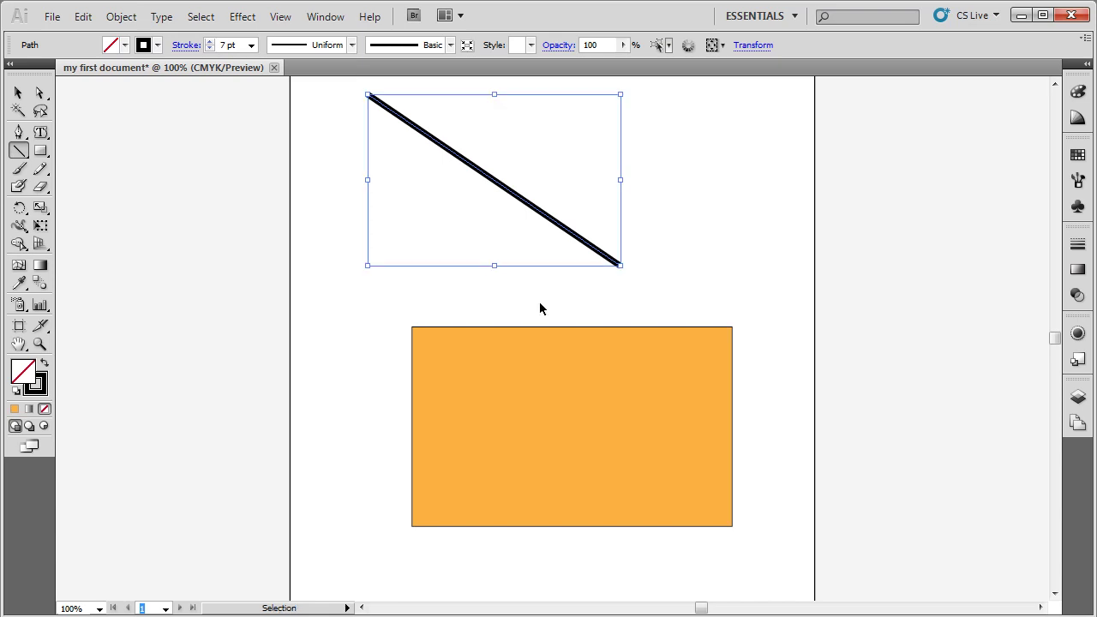
key(ctrl+plus)
key(ctrl+plus)
key(ctrl+plus)
key(ctrl+plus)
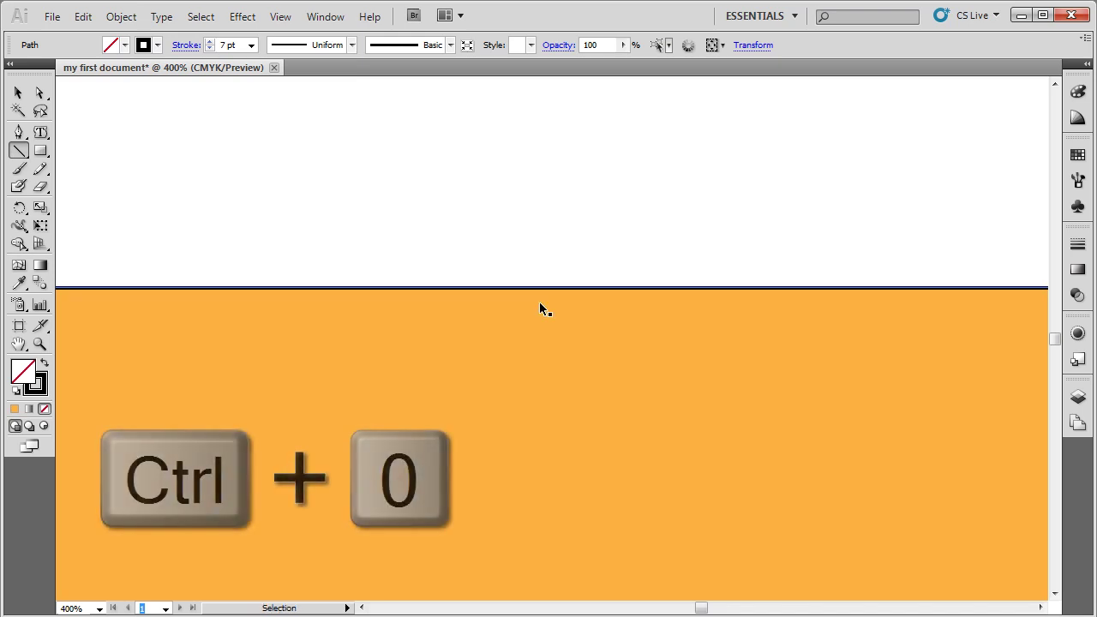
key(ctrl+0)
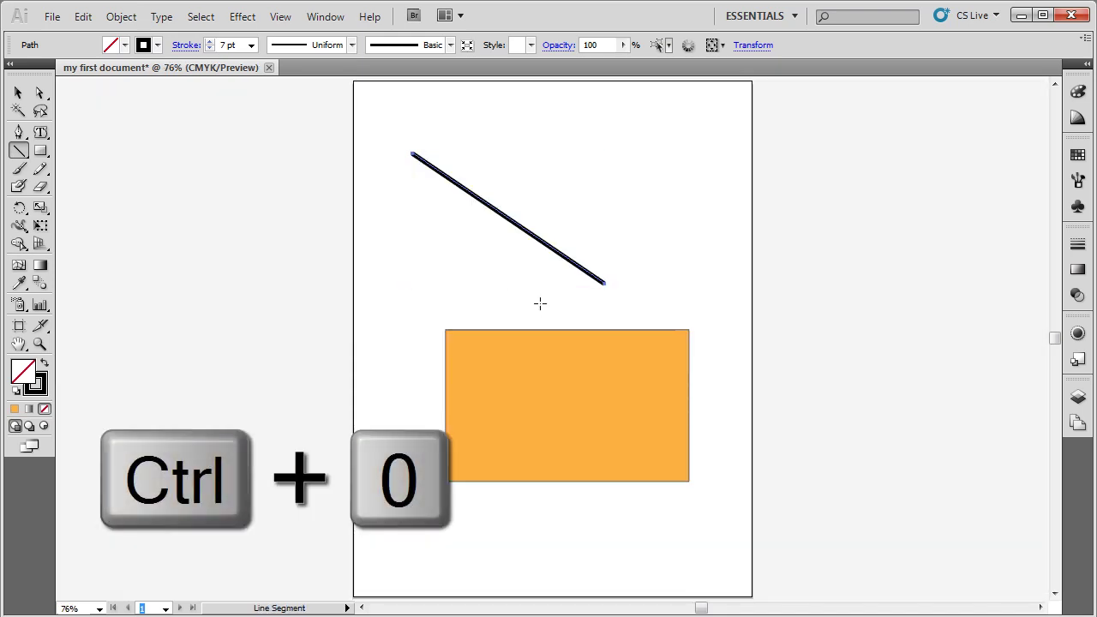